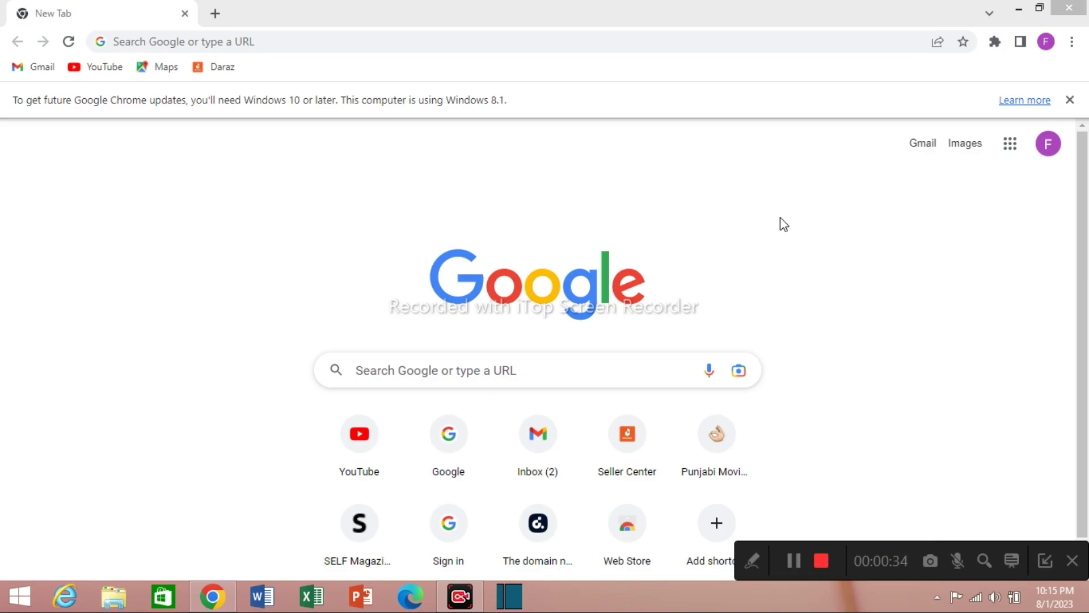
# - Search Google for Fiverr and open the Fiverr freelance services marketplace site
pyautogui.click(540, 370)
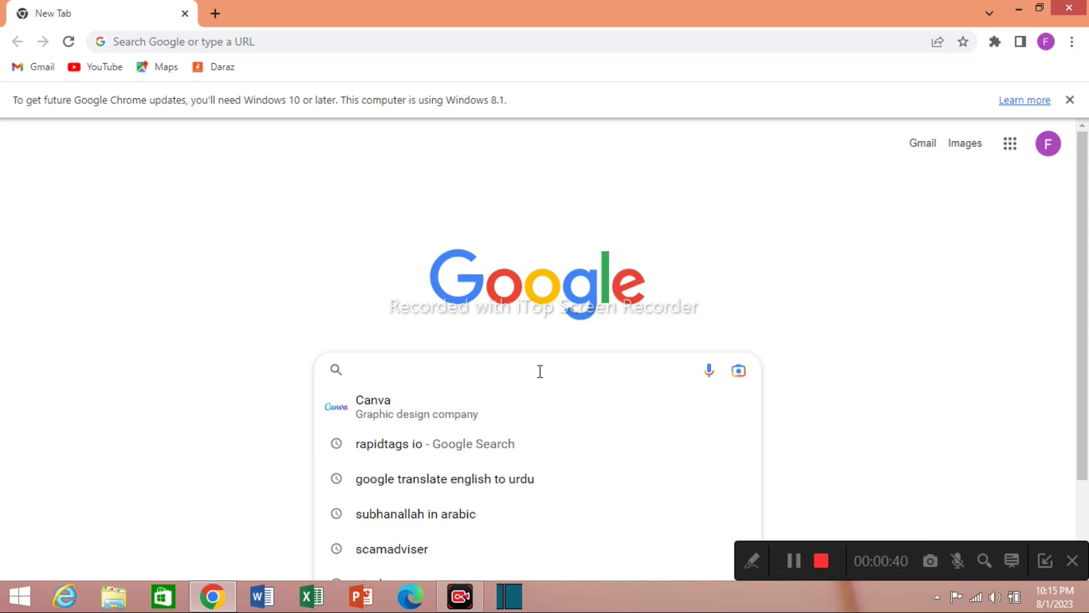
pyautogui.write('Fiverr')
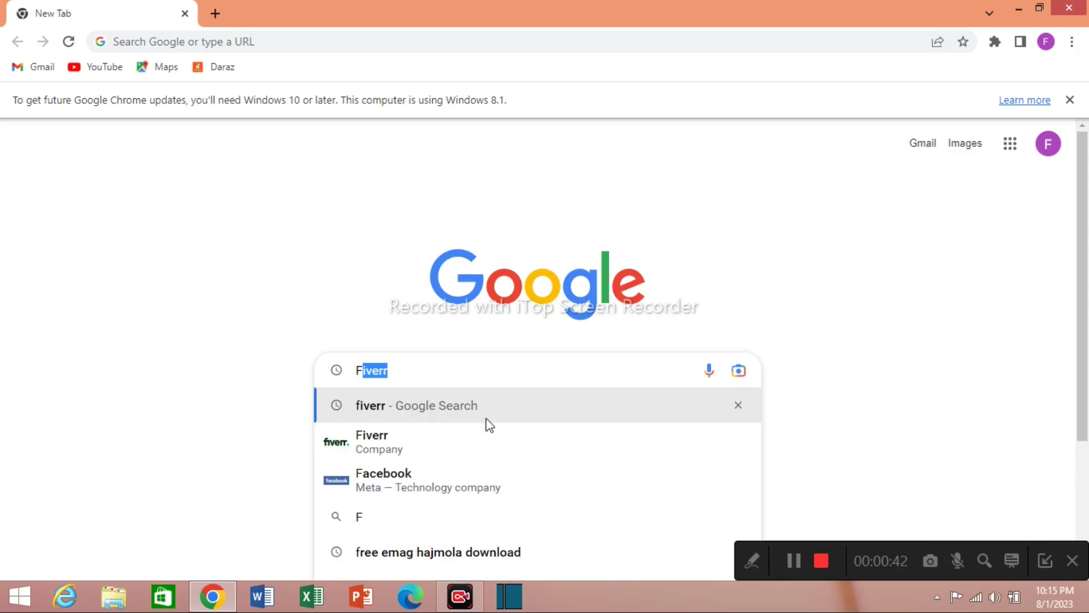
pyautogui.click(406, 449)
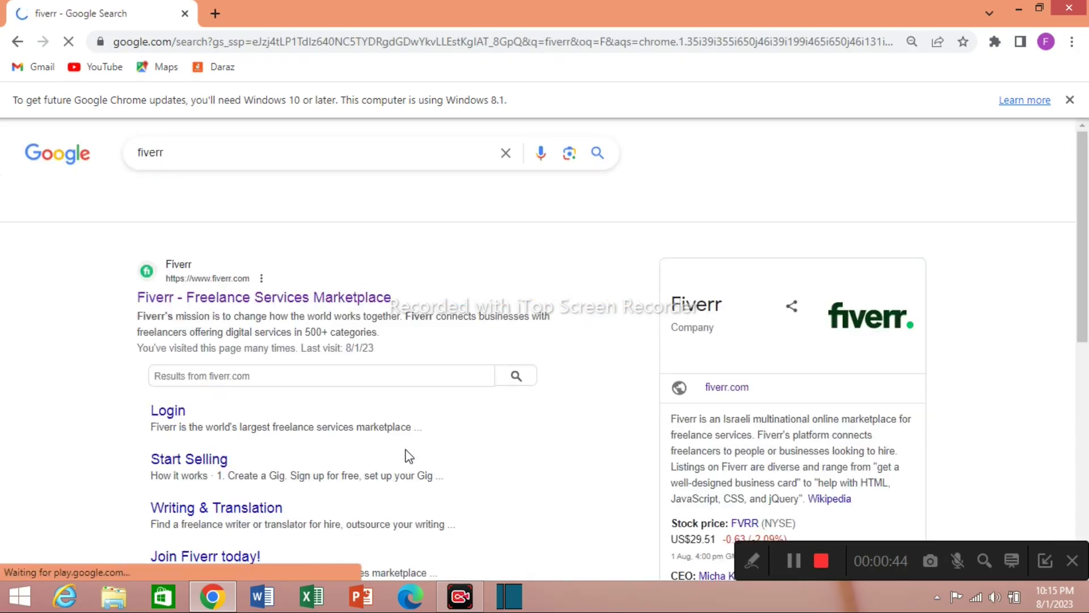
pyautogui.click(299, 298)
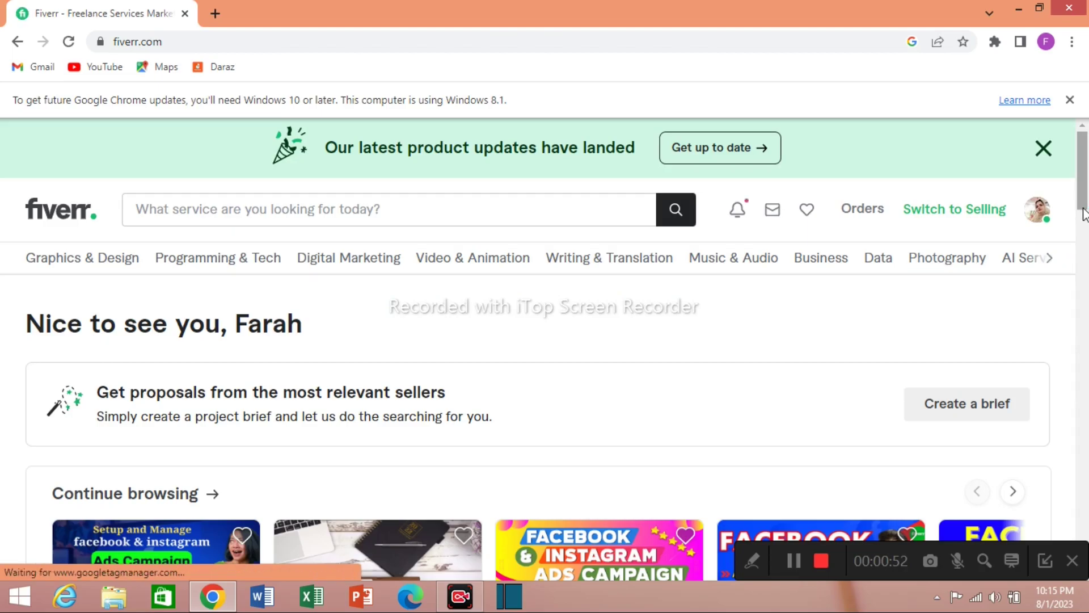
# - Open the Affiliates program from the Community links in Fiverr's footer and review its landing page, including commissions, promotable products and benefits
pyautogui.moveTo(1083, 211); pyautogui.dragTo(1088, 557)
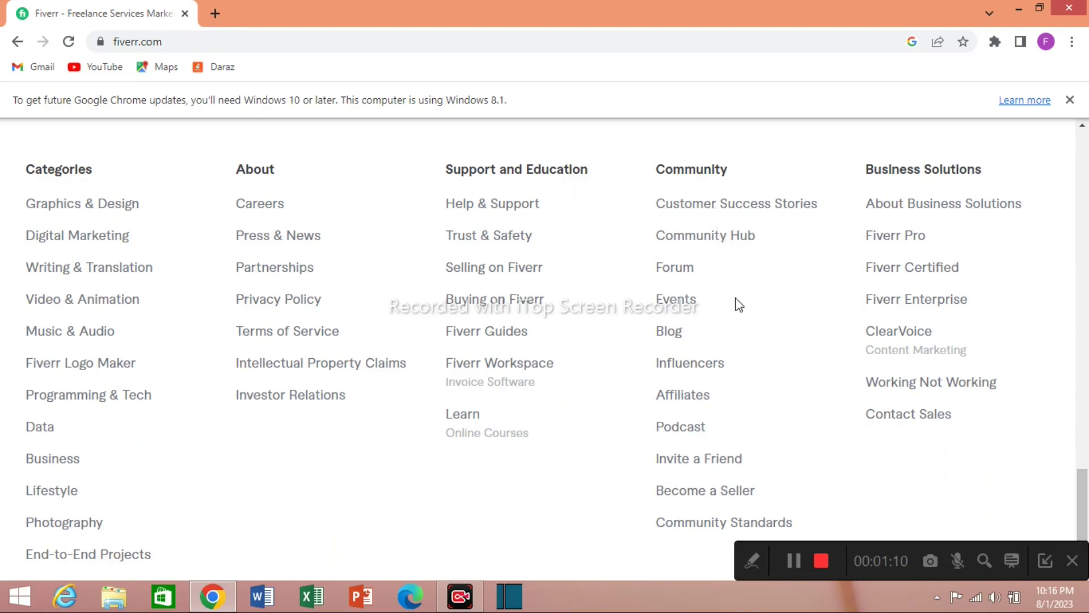
pyautogui.click(685, 398)
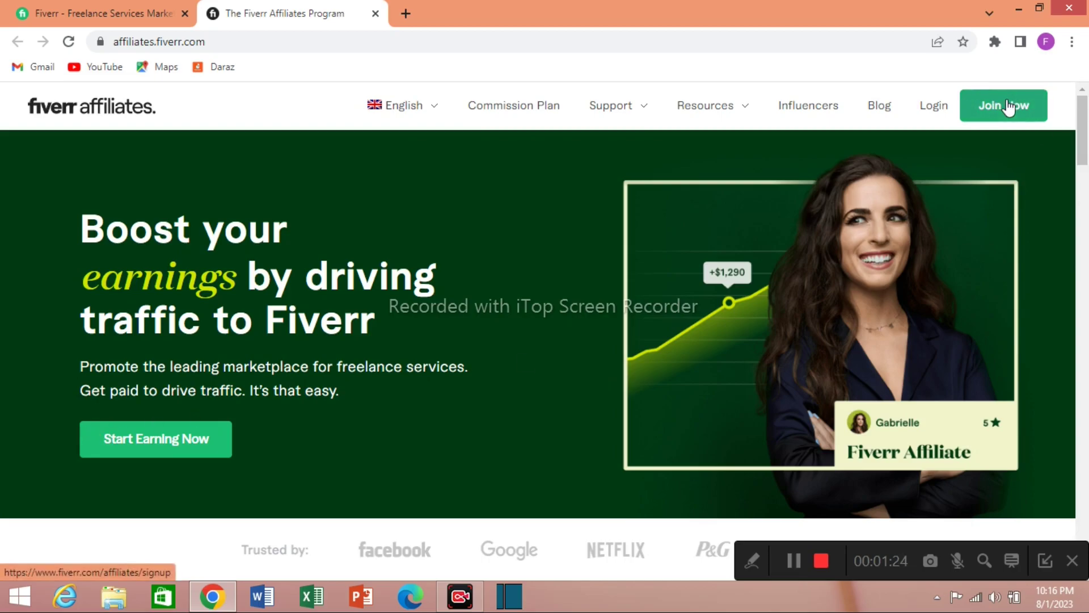
pyautogui.moveTo(1085, 139); pyautogui.dragTo(1086, 199)
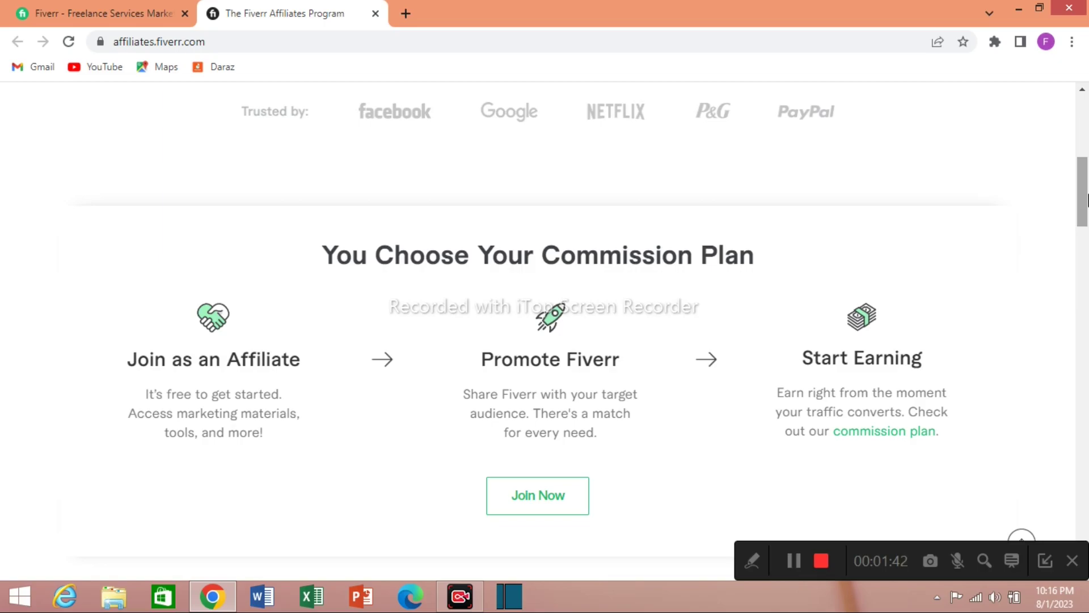
pyautogui.moveTo(1086, 200); pyautogui.dragTo(1086, 261)
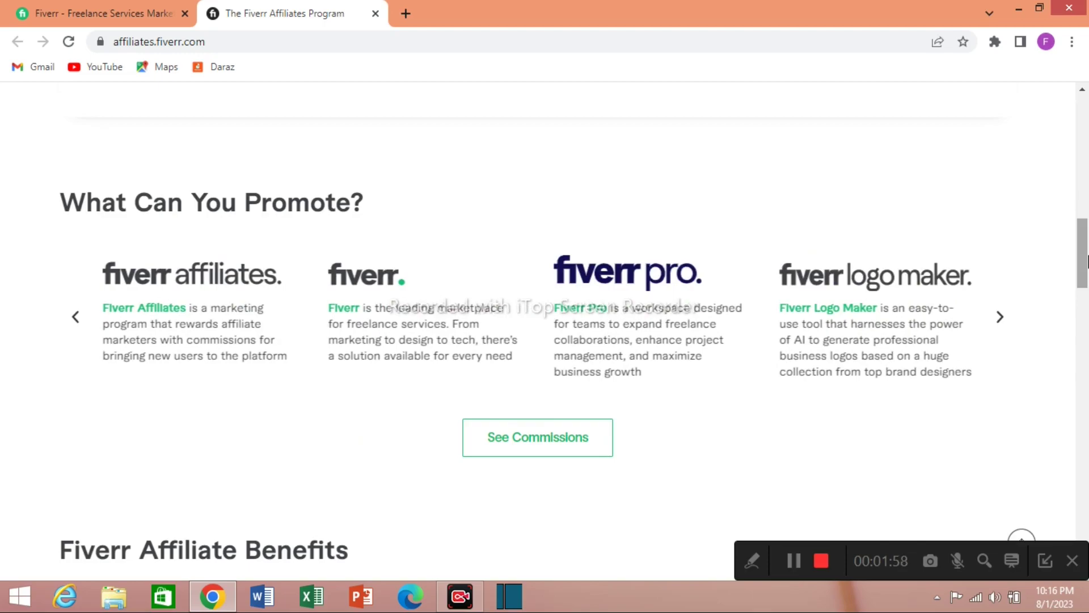
pyautogui.moveTo(1087, 261); pyautogui.dragTo(1087, 477)
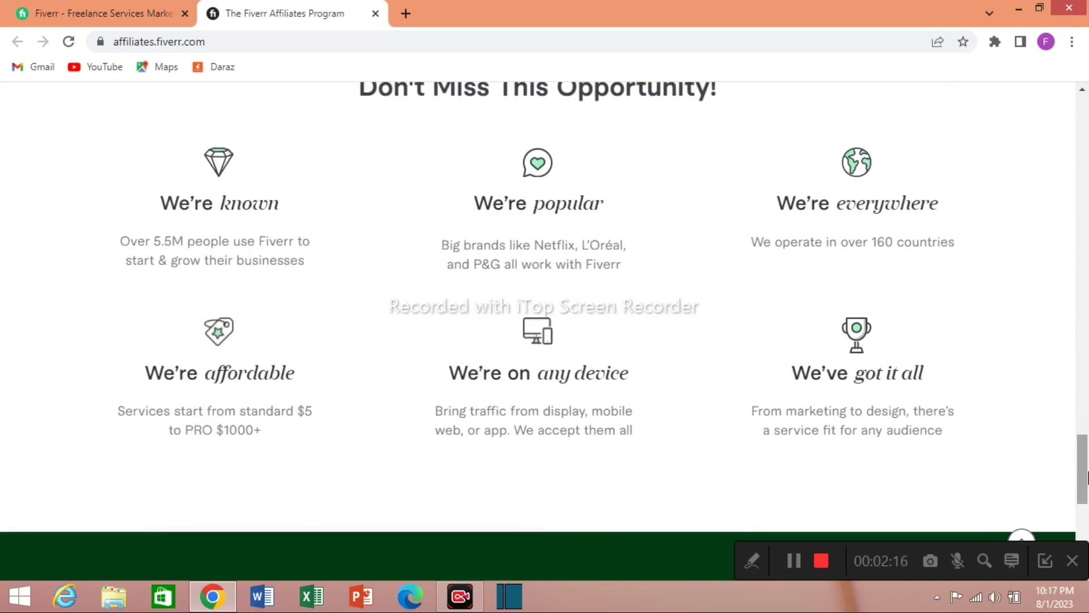
pyautogui.moveTo(1085, 475); pyautogui.dragTo(1080, 139)
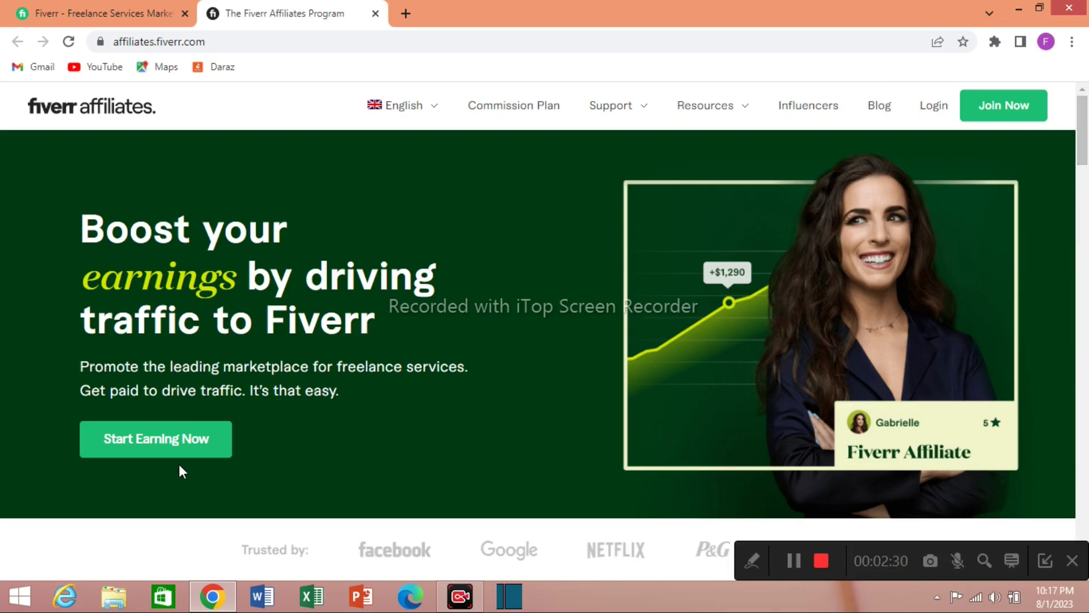
# - Open the affiliate program's sign-up form and examine its required fields, including the options for the main source of traffic
pyautogui.click(1010, 116)
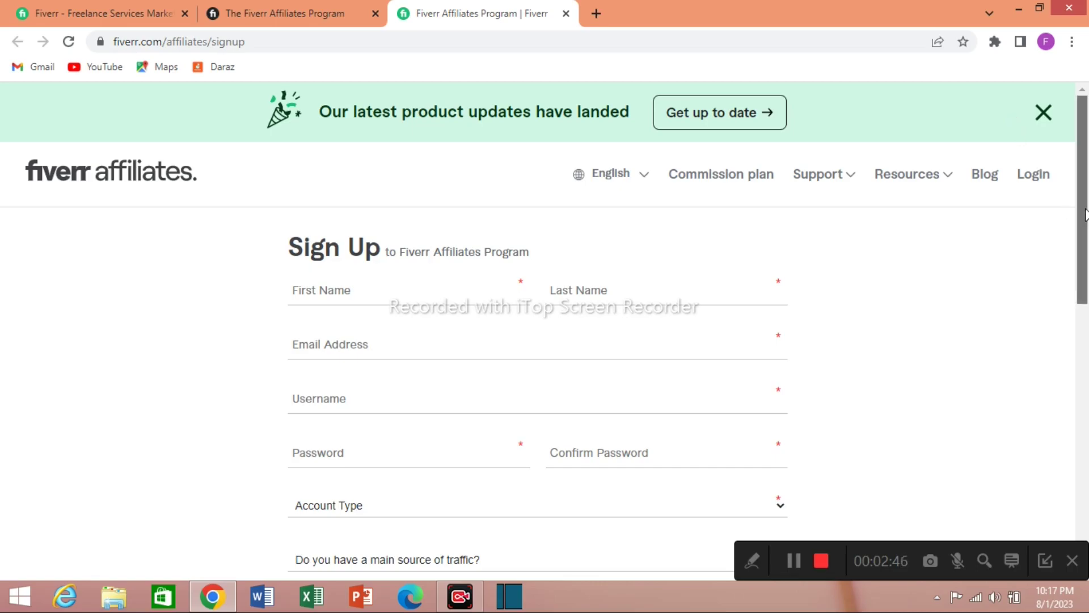
pyautogui.scroll(-1, 1084, 215)
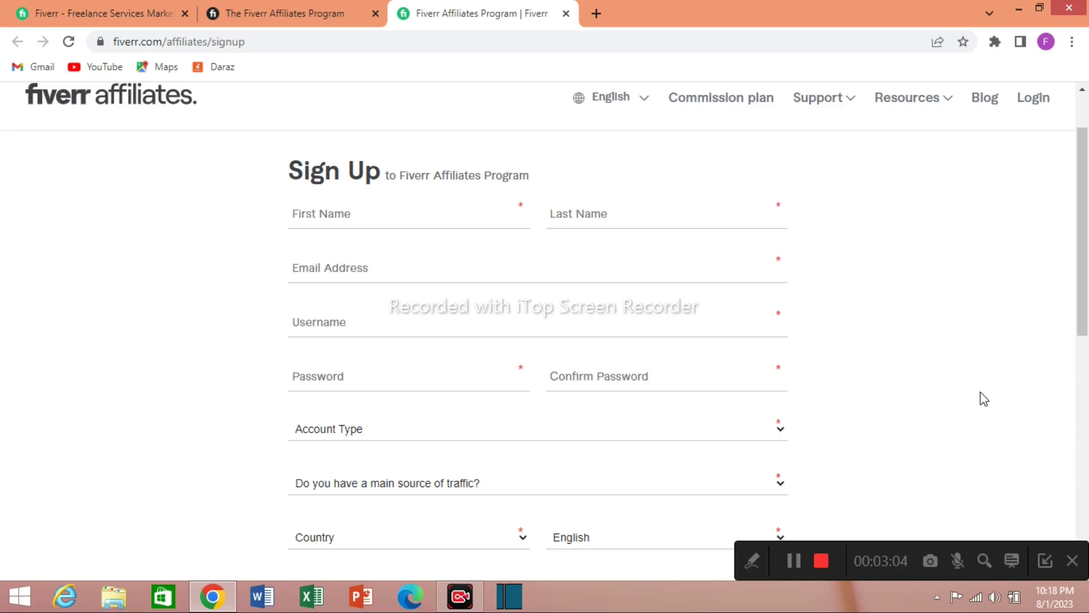
pyautogui.moveTo(1087, 341); pyautogui.dragTo(1087, 397)
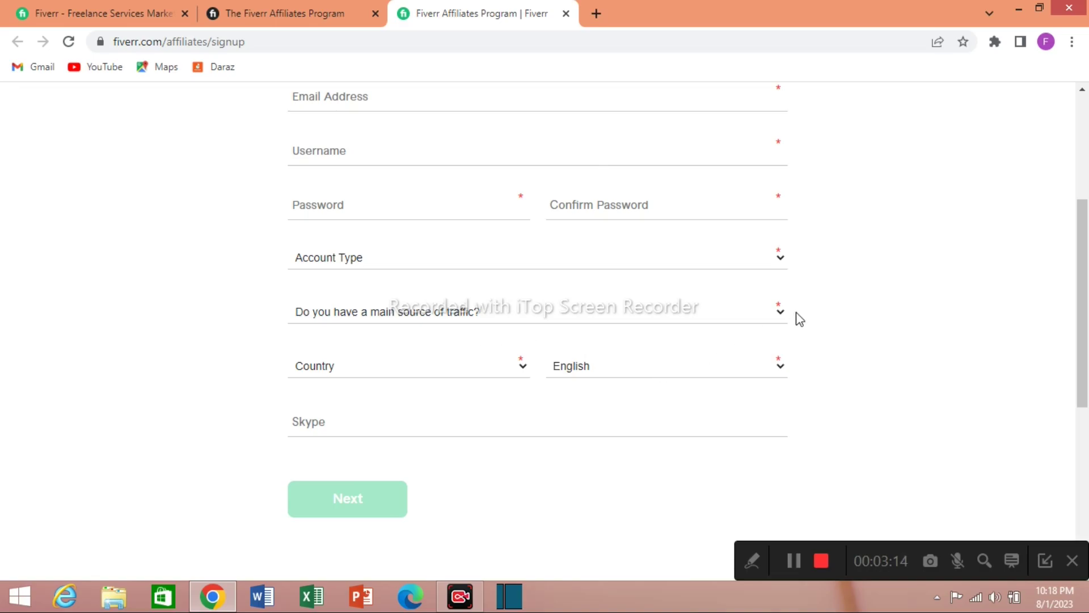
pyautogui.click(781, 313)
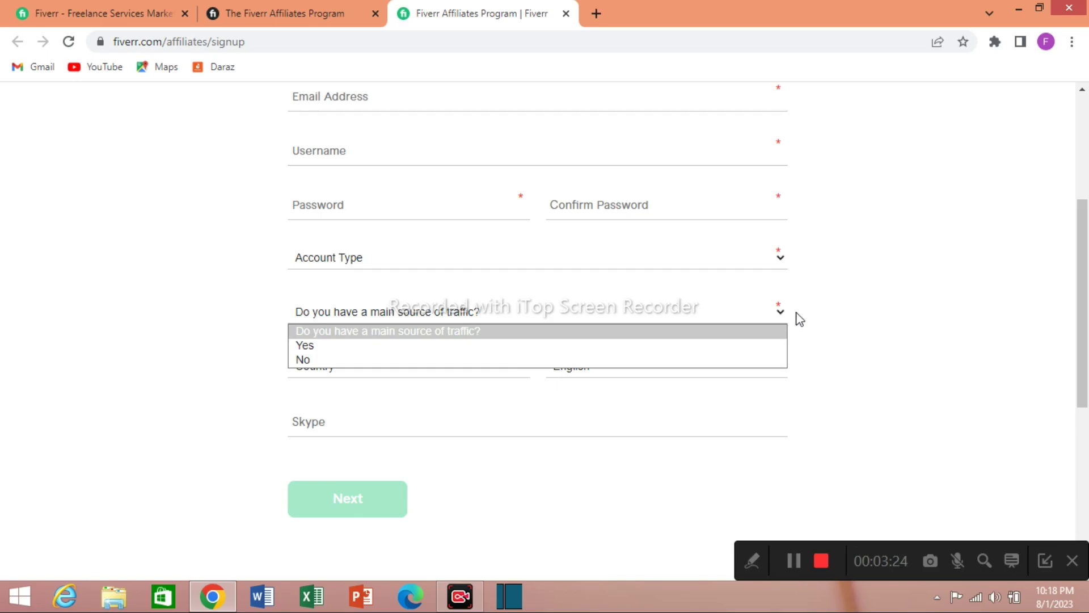
pyautogui.click(856, 338)
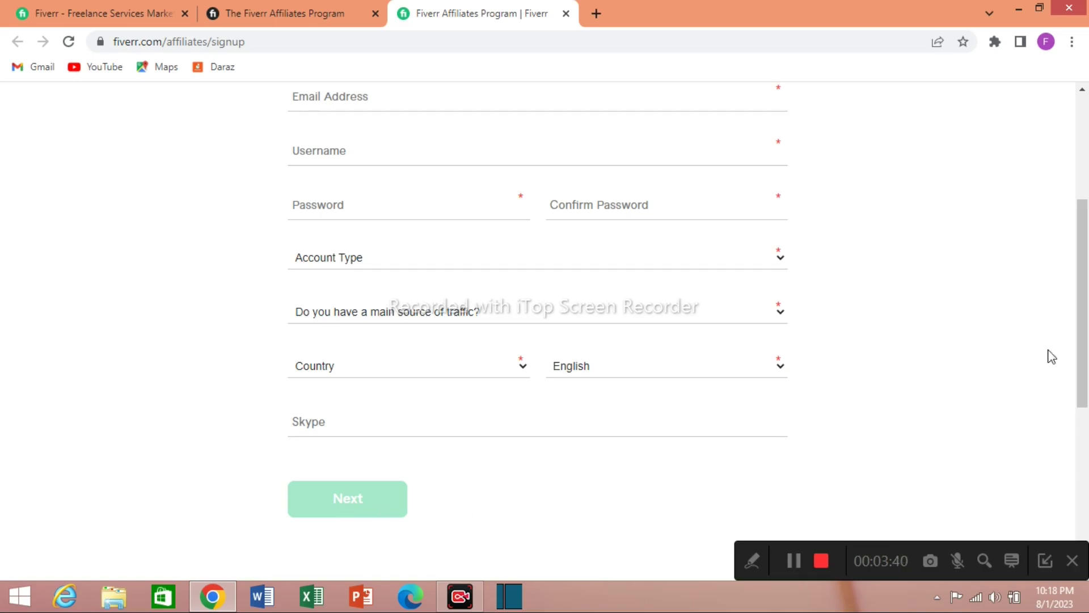
pyautogui.moveTo(1082, 336); pyautogui.dragTo(1078, 208)
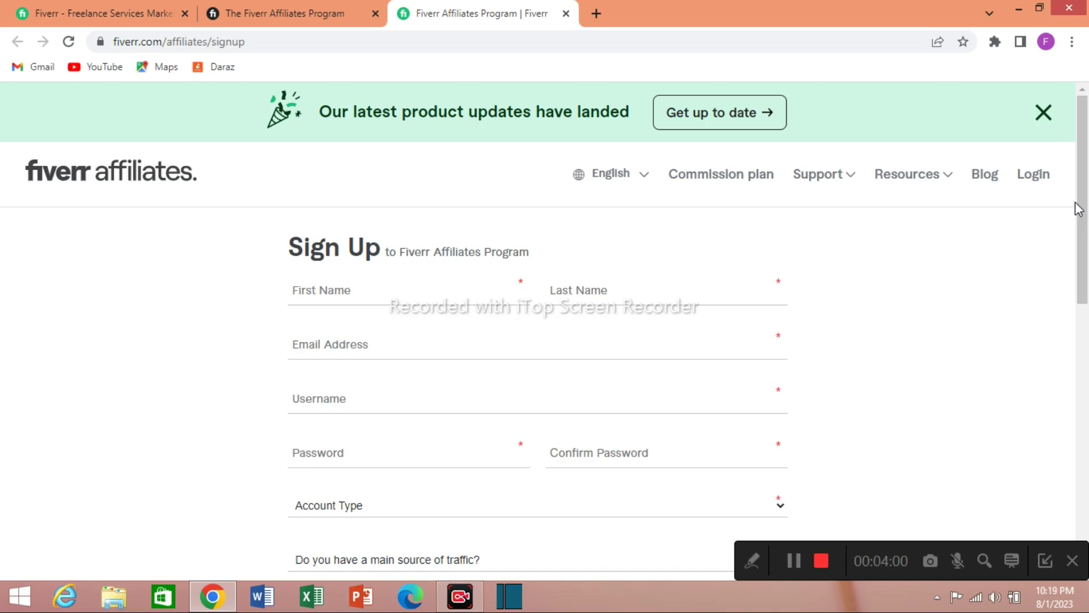
# - Open the affiliate login page and try to log in with the prefilled username and password
pyautogui.click(1040, 181)
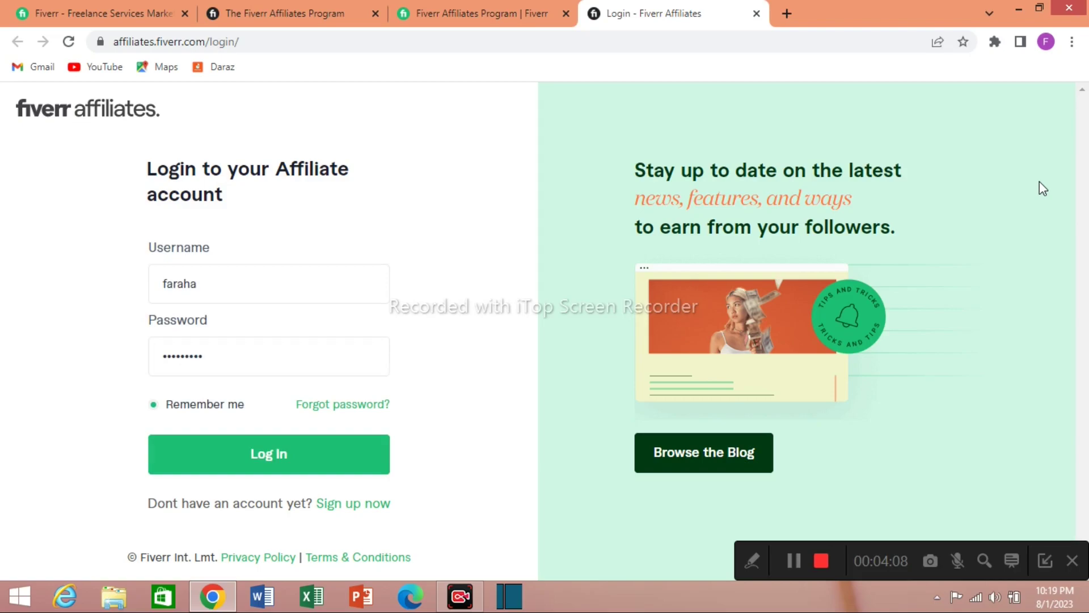
pyautogui.click(284, 461)
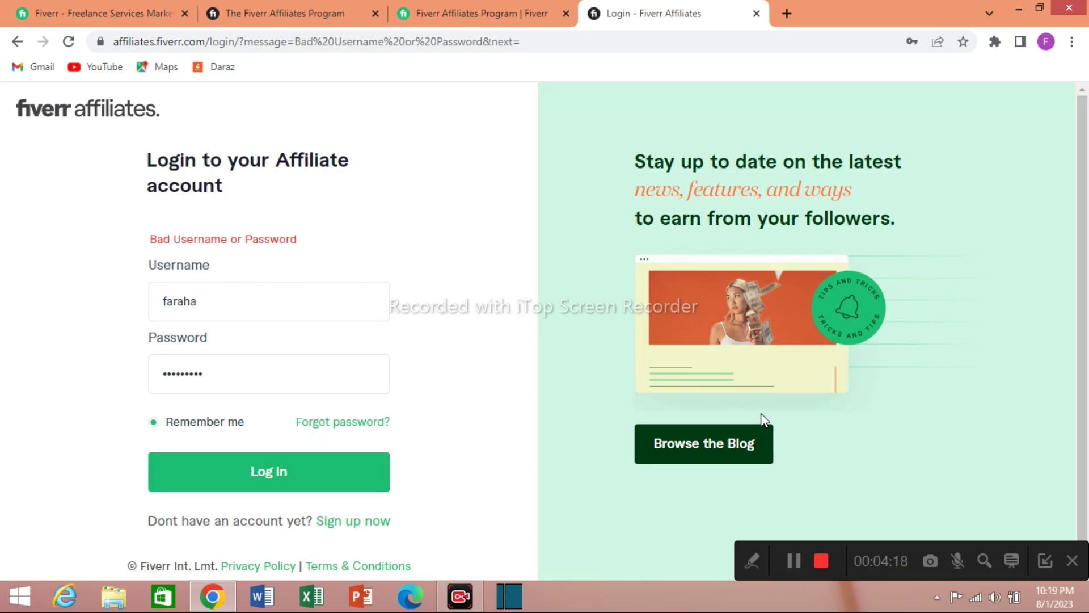
pyautogui.click(793, 560)
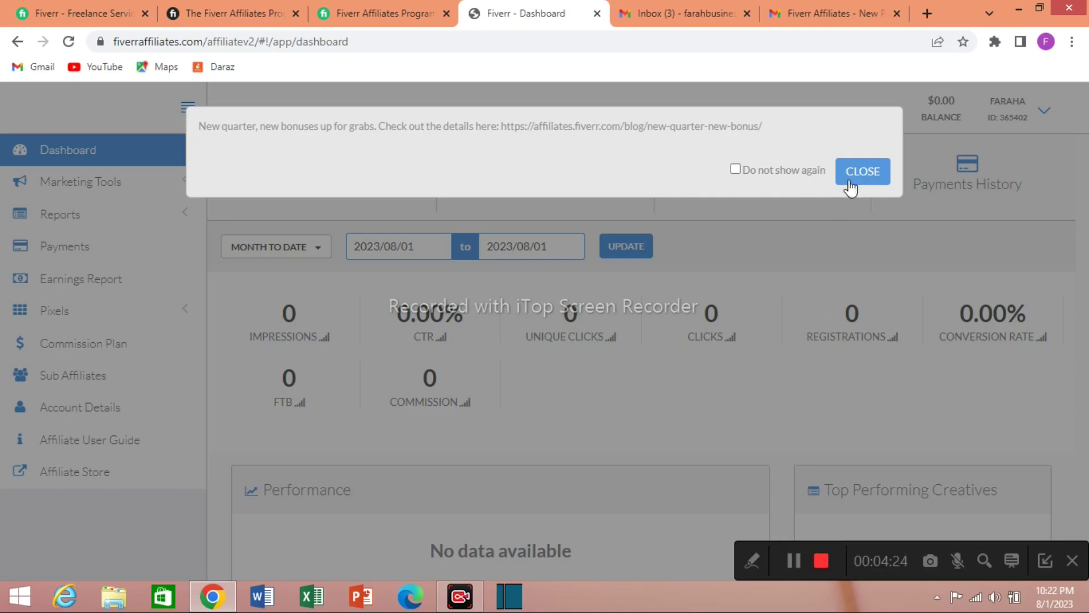
# - Dismiss the new bonus notice on the affiliate dashboard and open the Default and Deep Links page of the marketing tools
pyautogui.click(863, 173)
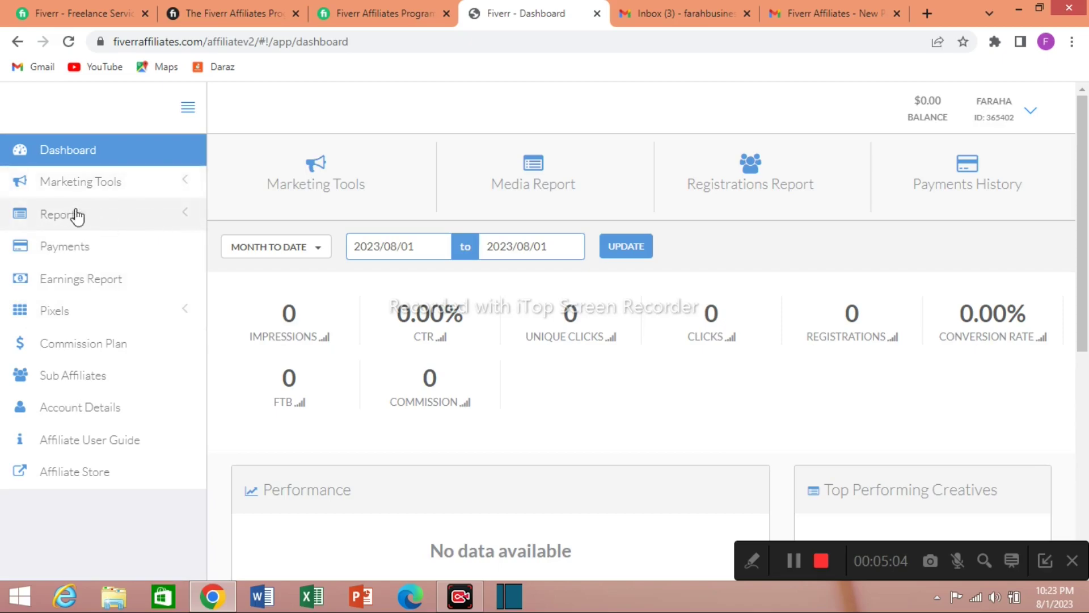
pyautogui.click(120, 220)
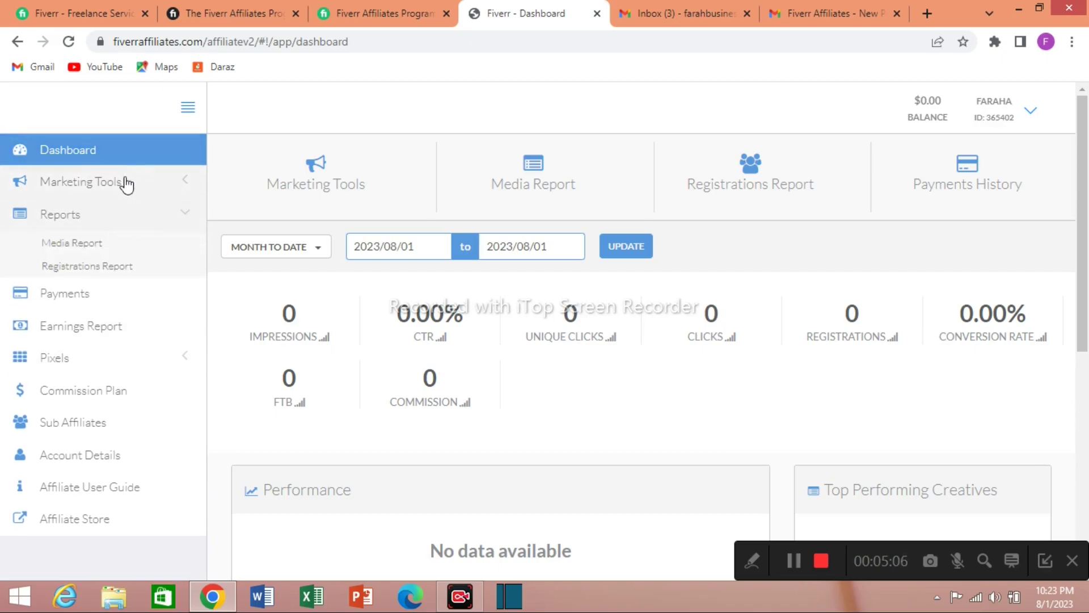
pyautogui.click(125, 182)
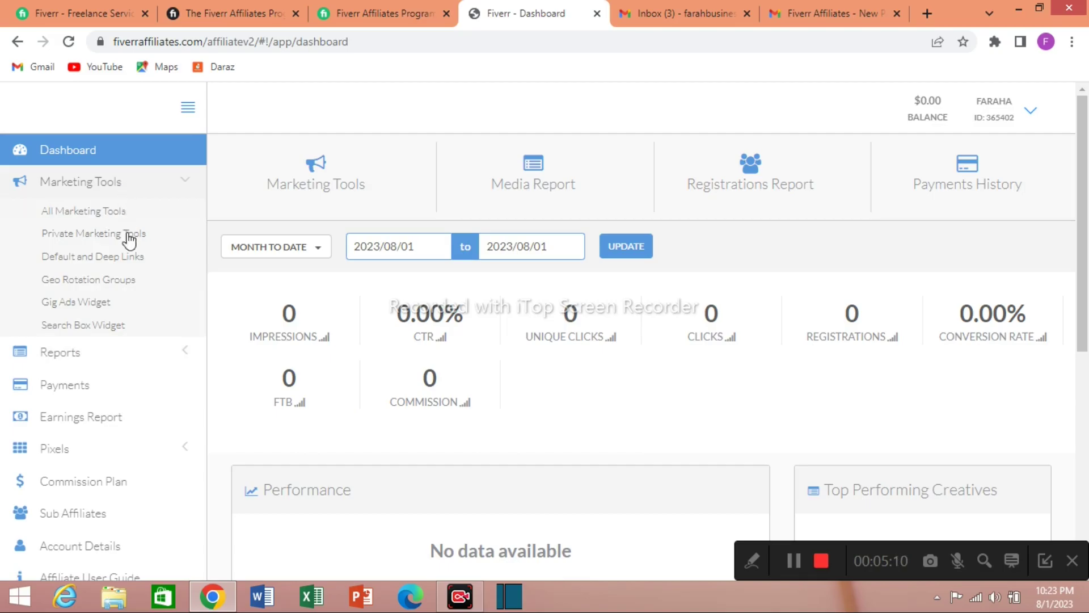
pyautogui.click(124, 265)
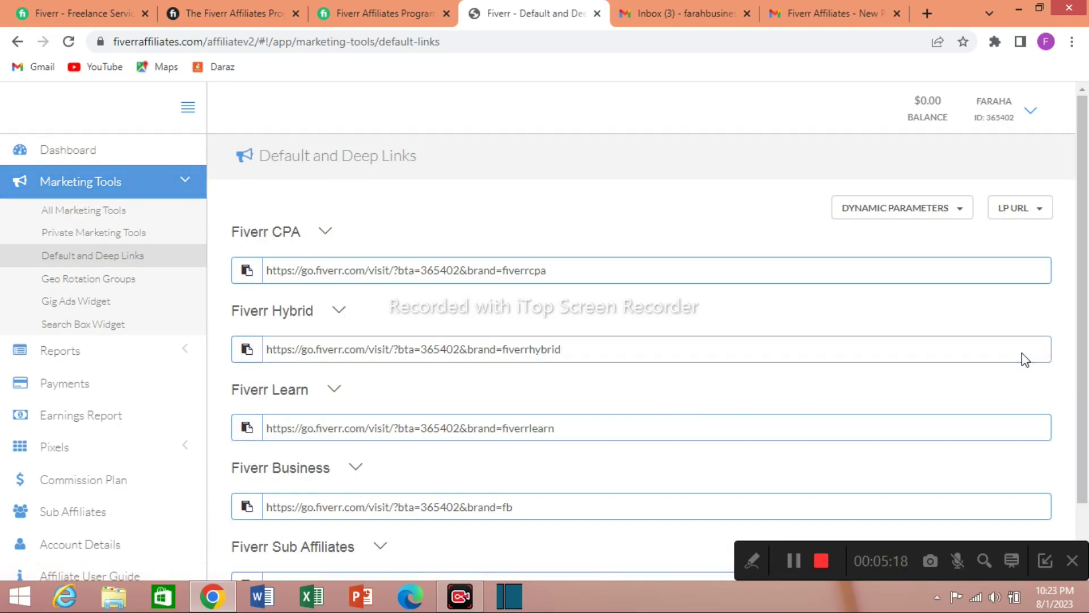
pyautogui.moveTo(1084, 363); pyautogui.dragTo(1084, 312)
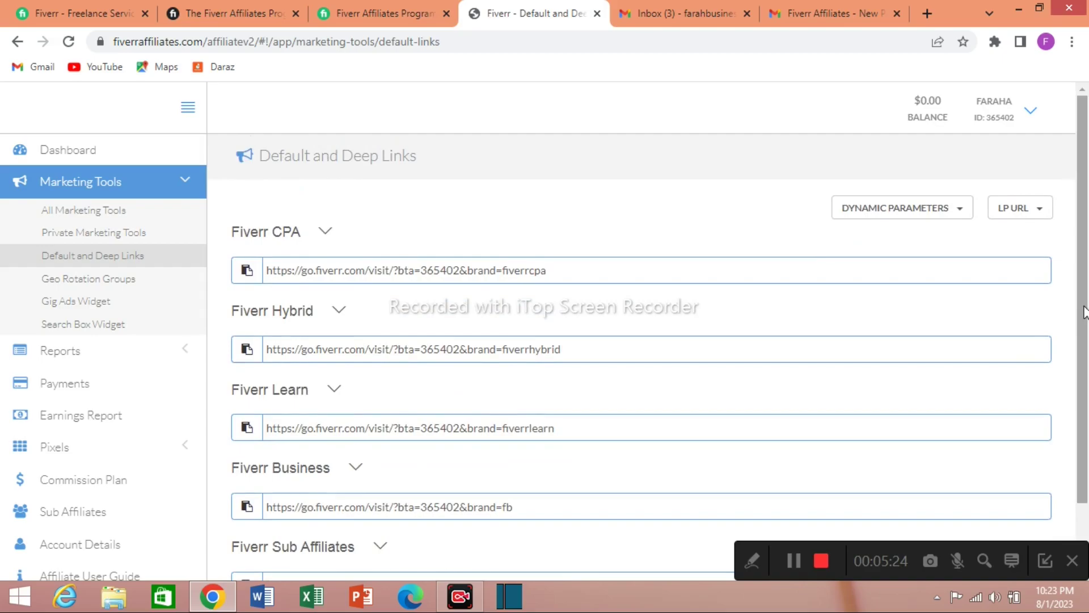
# - Look through the open Fiverr pages and close the affiliates.fiverr.com landing page
pyautogui.click(92, 12)
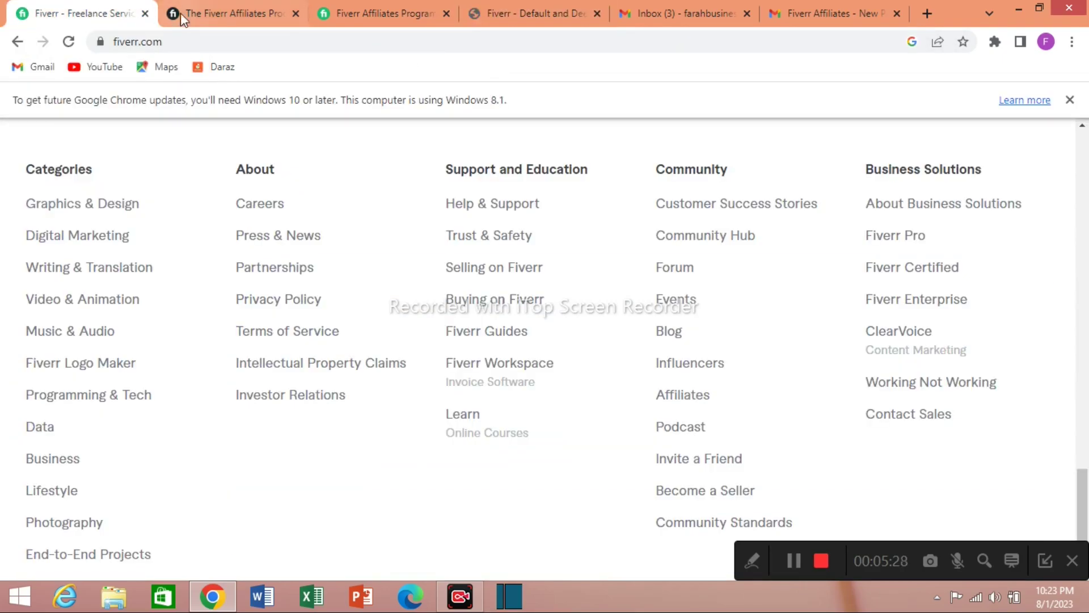
pyautogui.click(234, 12)
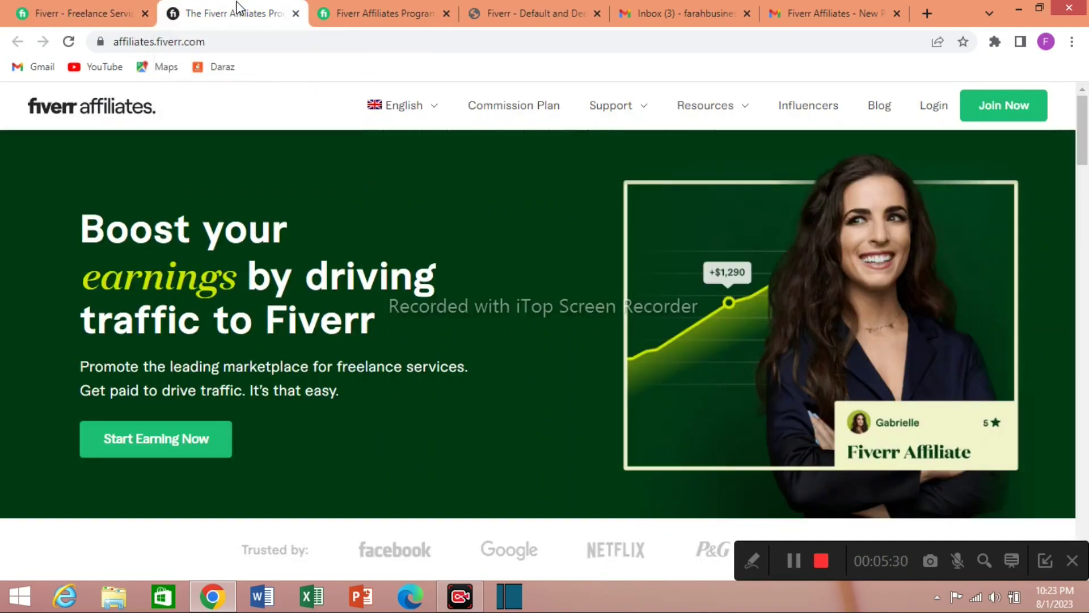
pyautogui.click(365, 16)
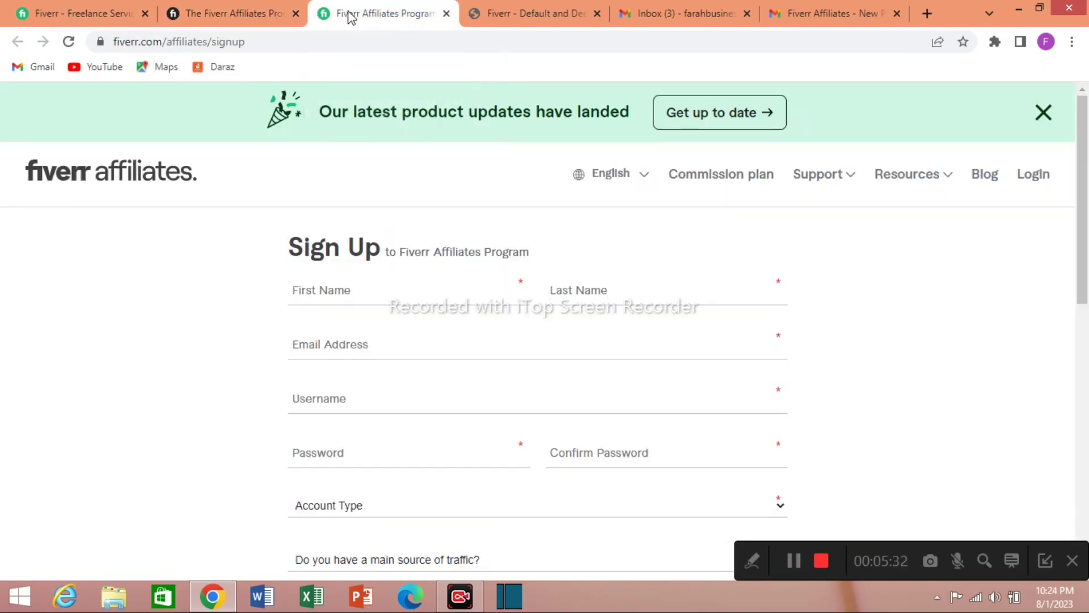
pyautogui.click(212, 16)
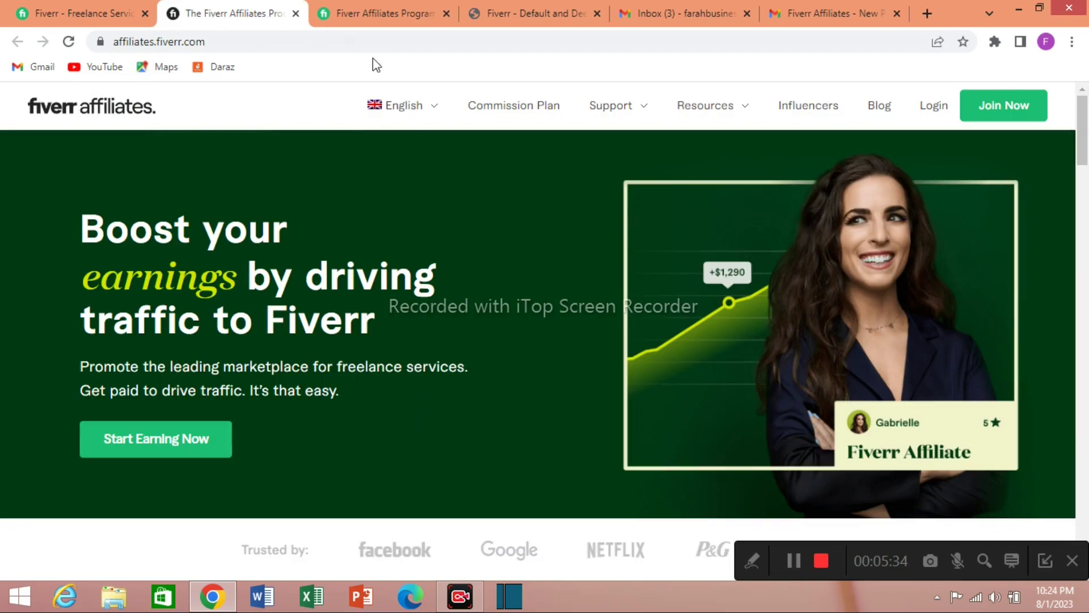
pyautogui.click(215, 38)
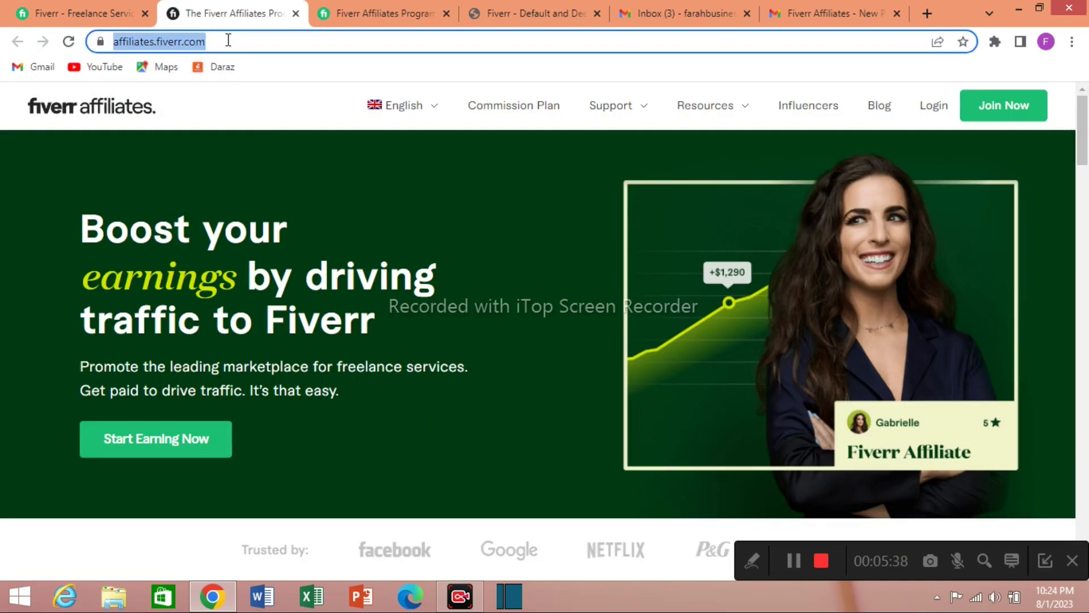
pyautogui.click(228, 40)
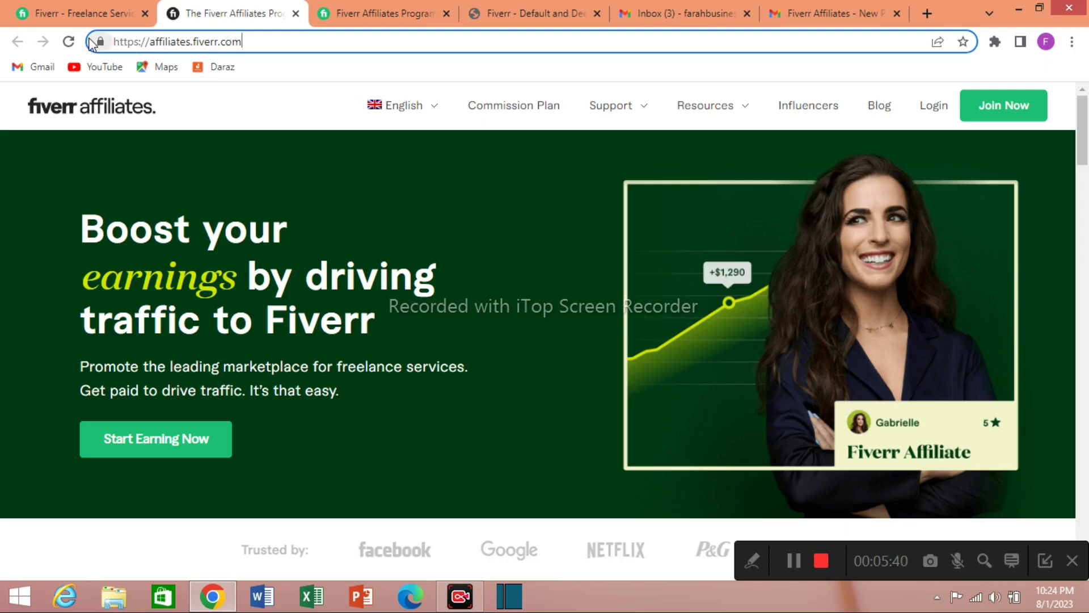
pyautogui.click(295, 13)
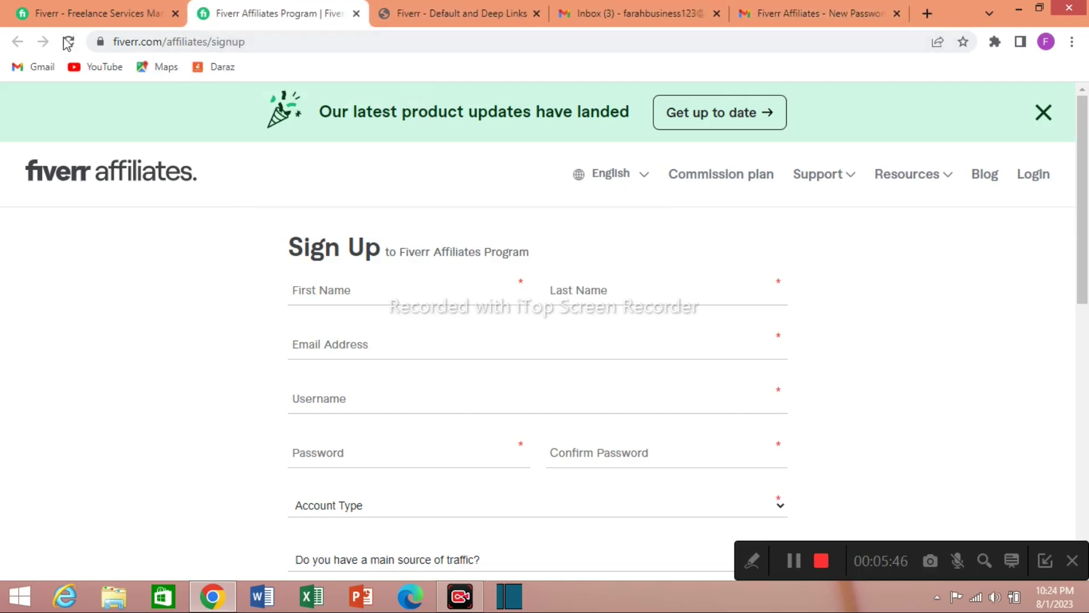
# - Return to the Fiverr homepage and open the yellow-and-pink Facebook & Instagram Ads Campaign gig under Continue browsing
pyautogui.click(76, 11)
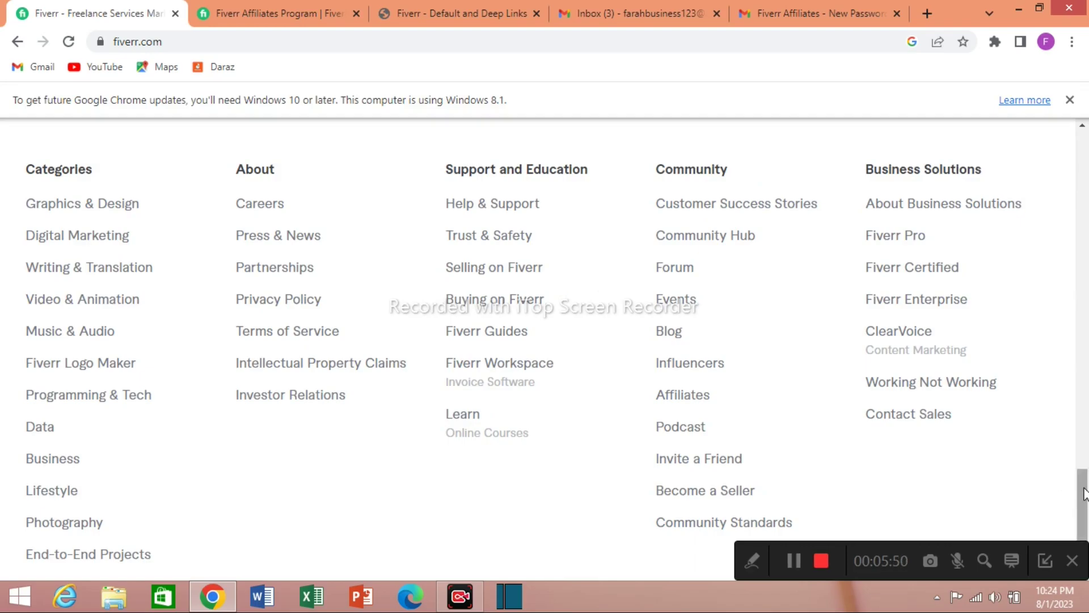
pyautogui.moveTo(1084, 493); pyautogui.dragTo(1086, 119)
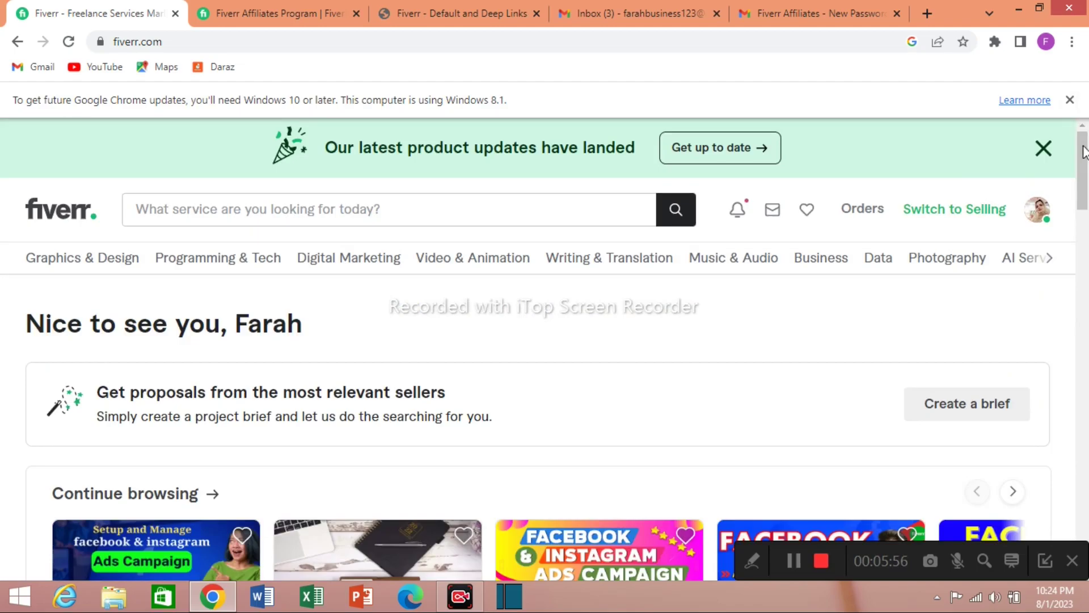
pyautogui.moveTo(1085, 186); pyautogui.dragTo(1084, 246)
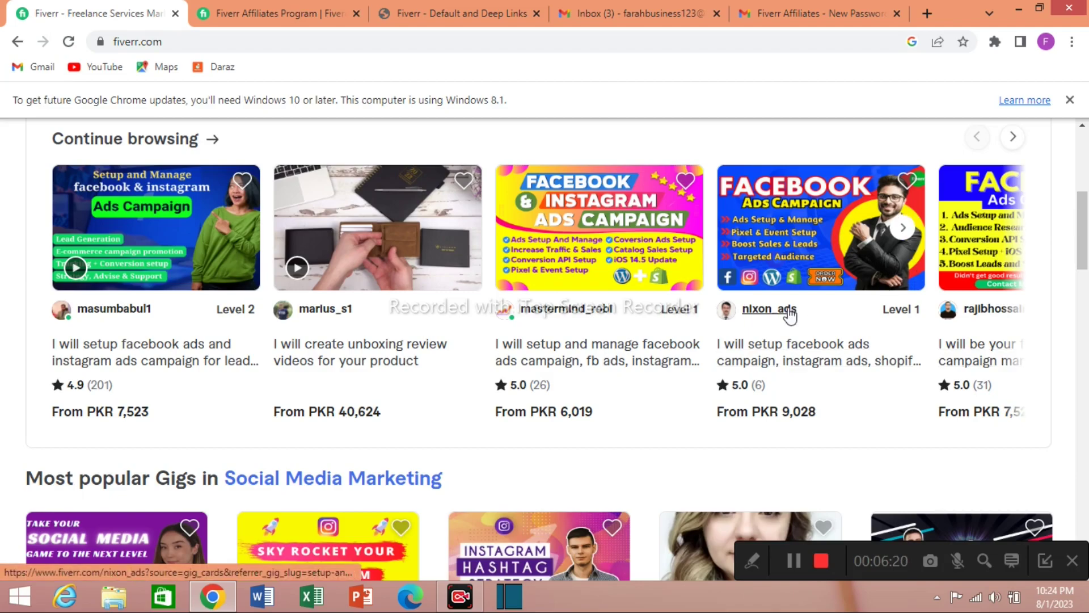
pyautogui.click(607, 256)
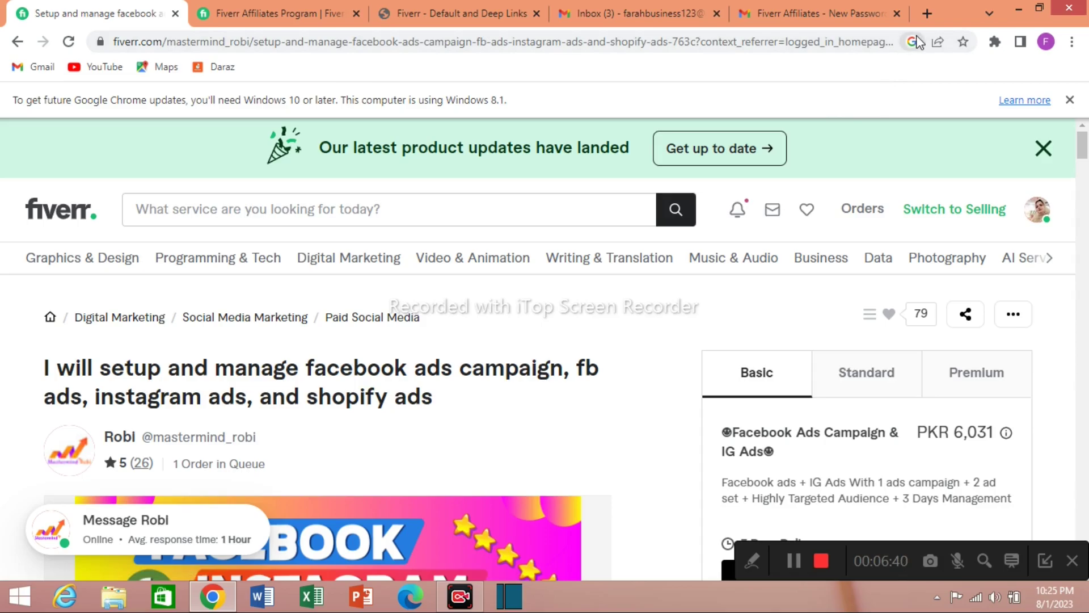
# - Copy the full web address of the Facebook and Instagram ads campaign gig
pyautogui.moveTo(895, 41); pyautogui.dragTo(118, 44)
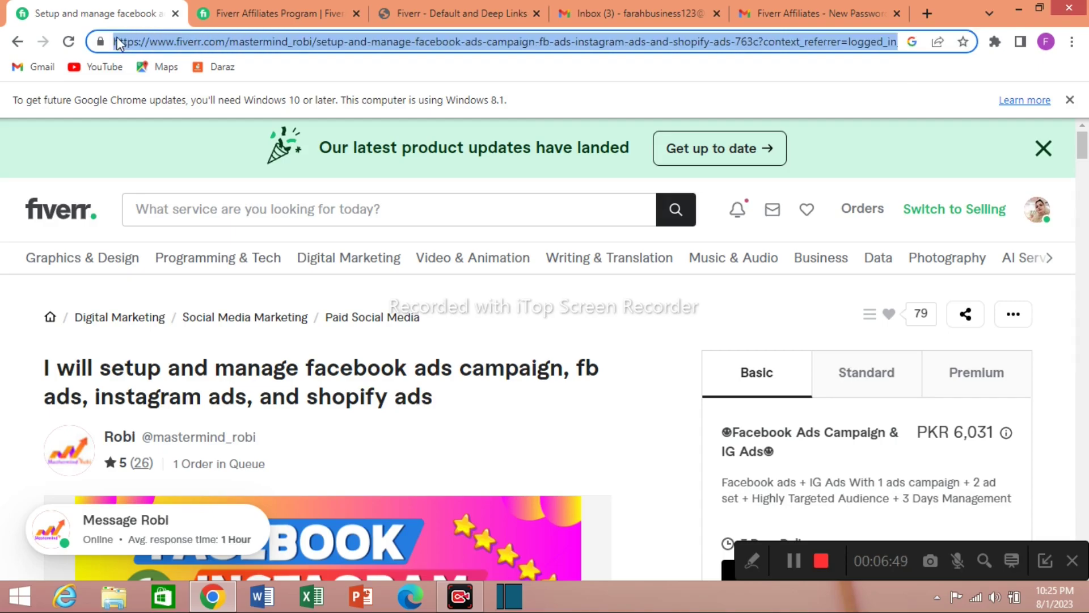
pyautogui.rightClick(215, 37)
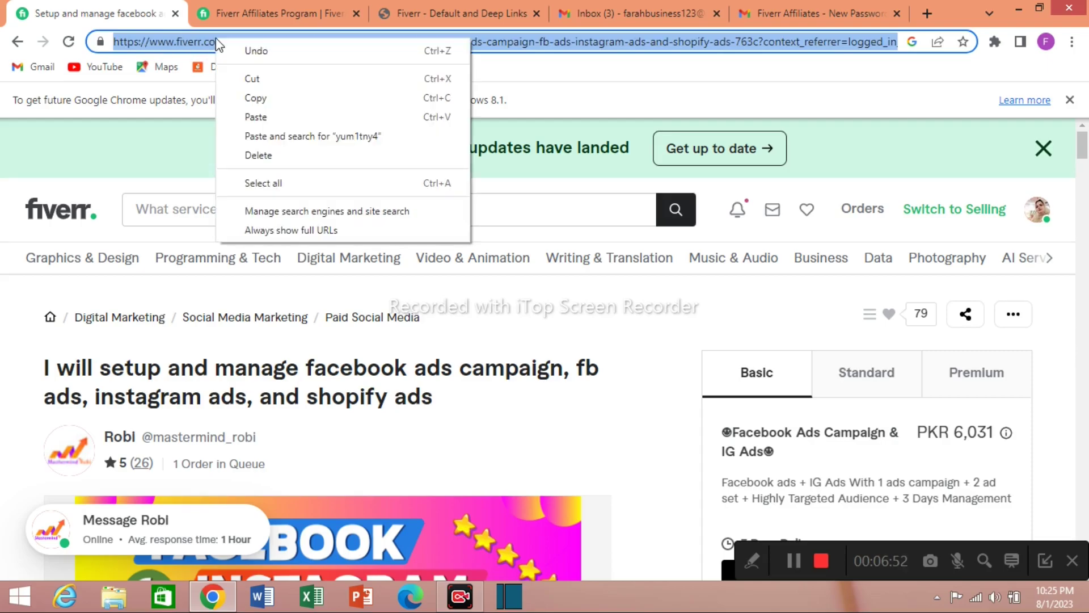
pyautogui.click(253, 99)
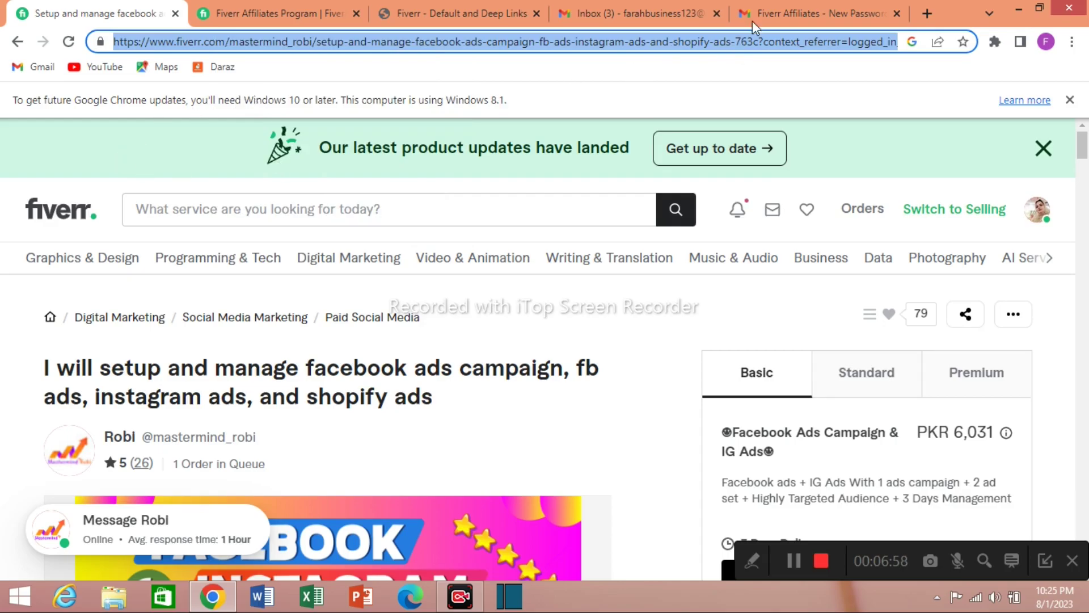
# - Close the Gmail inbox and new-password email pages, leaving the Default and Deep Links page open
pyautogui.click(794, 12)
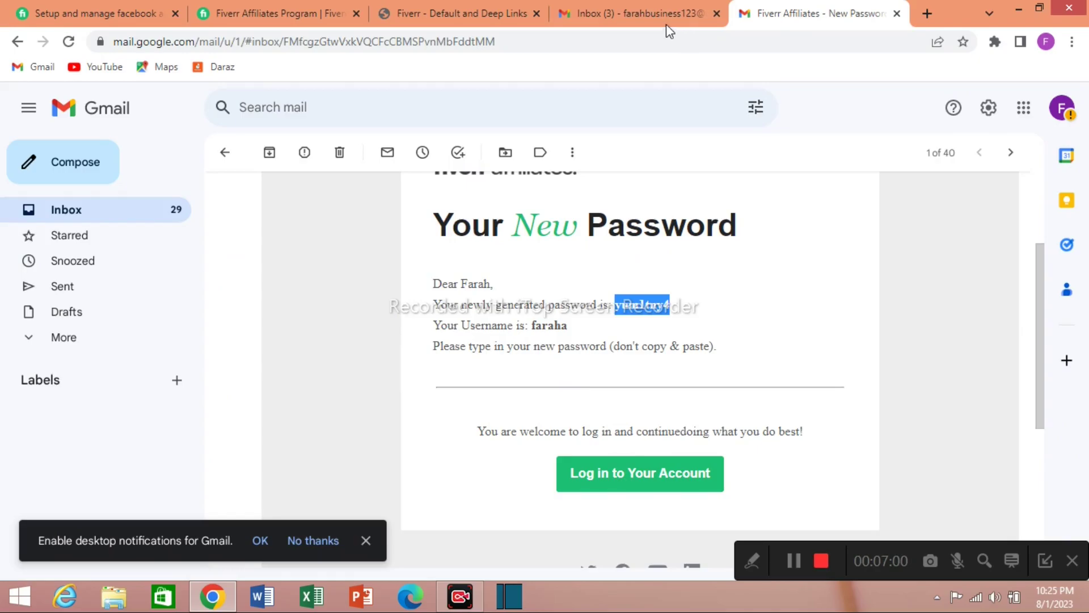
pyautogui.click(648, 9)
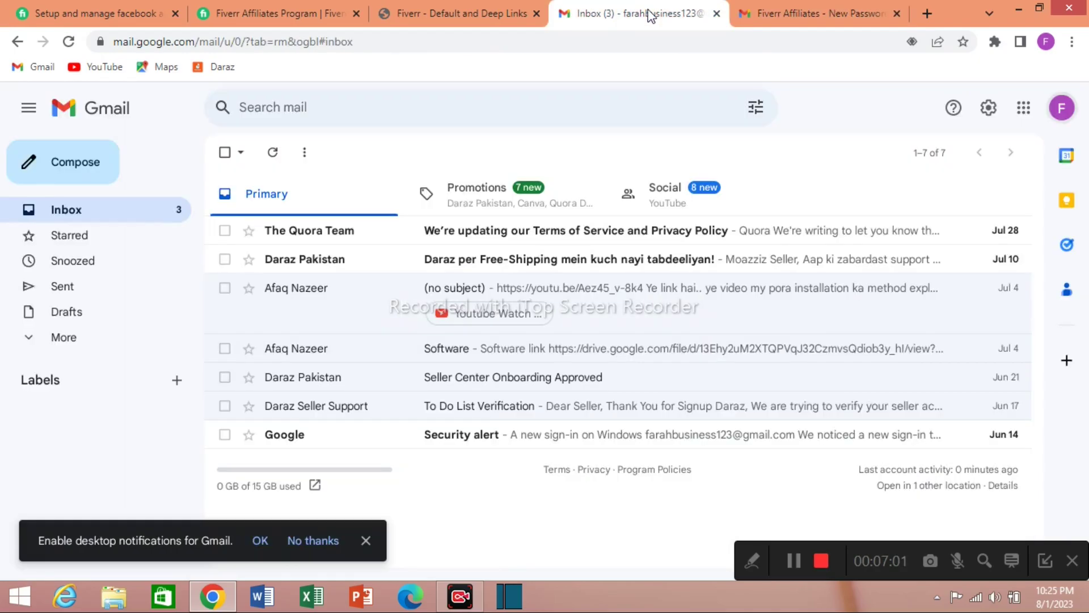
pyautogui.click(476, 19)
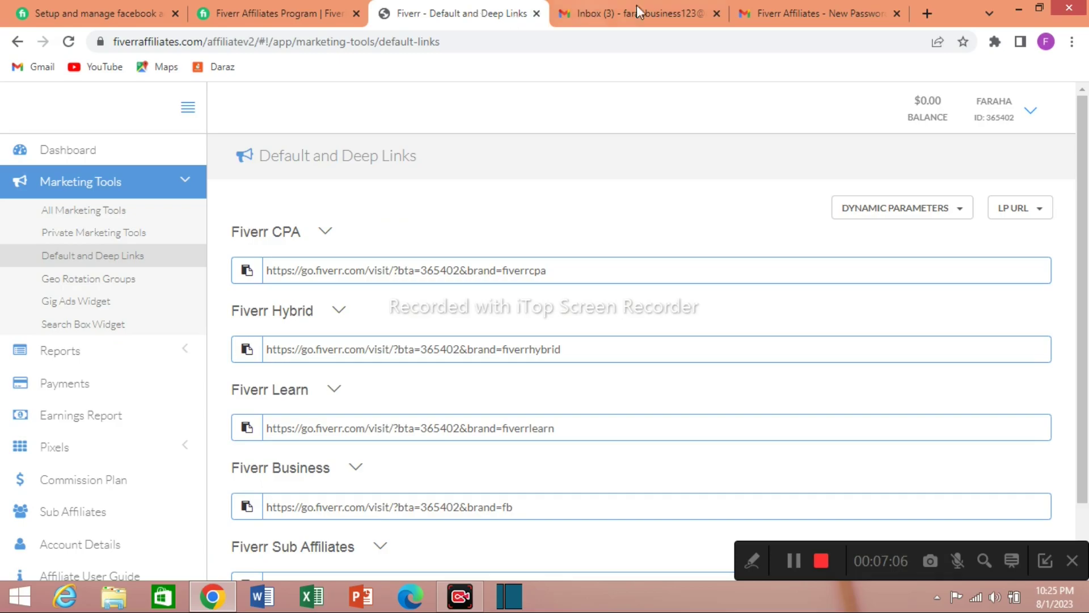
pyautogui.click(718, 14)
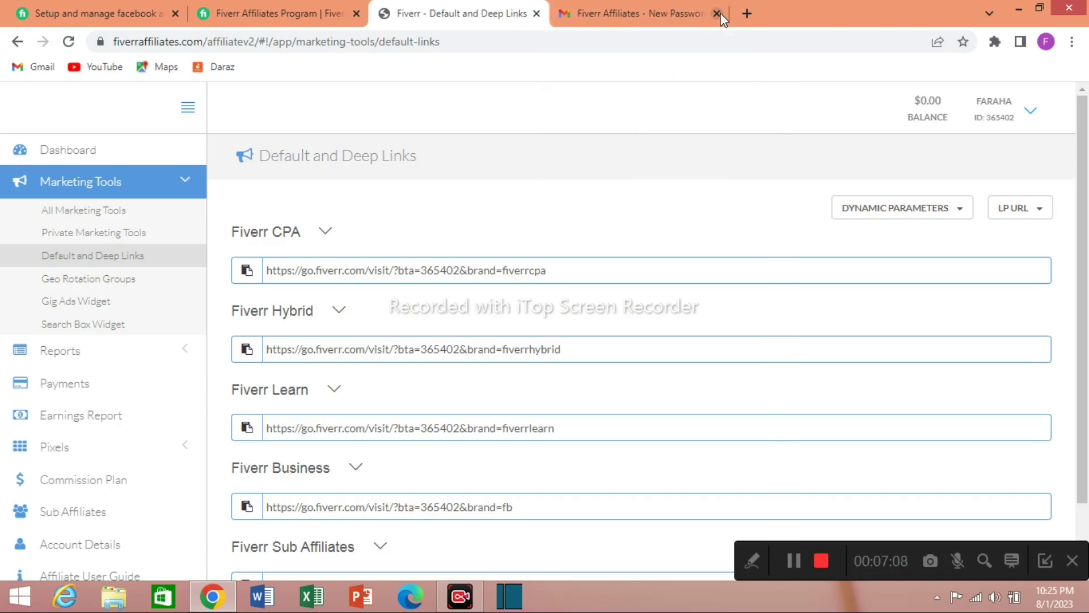
pyautogui.click(718, 15)
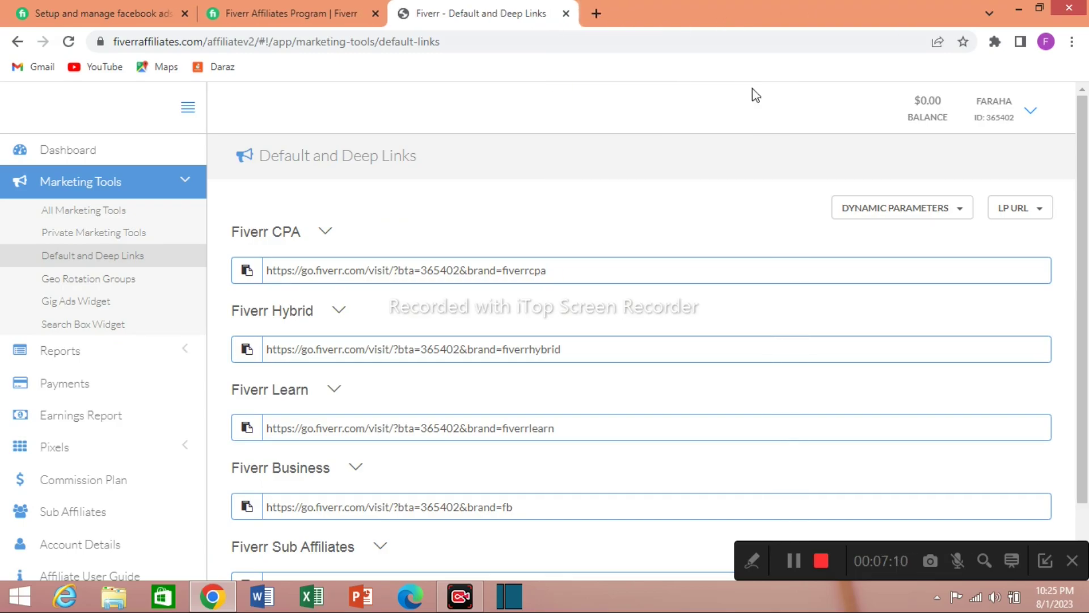
# - Try to apply the copied gig address as the LP URL for the affiliate links
pyautogui.click(960, 217)
pyautogui.click(959, 217)
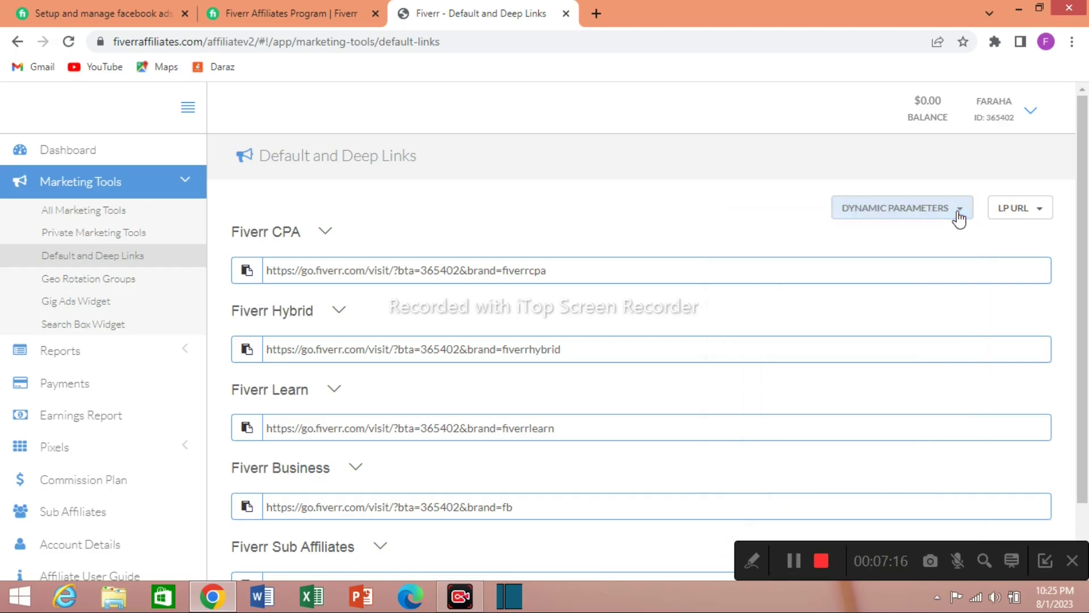
pyautogui.click(1022, 214)
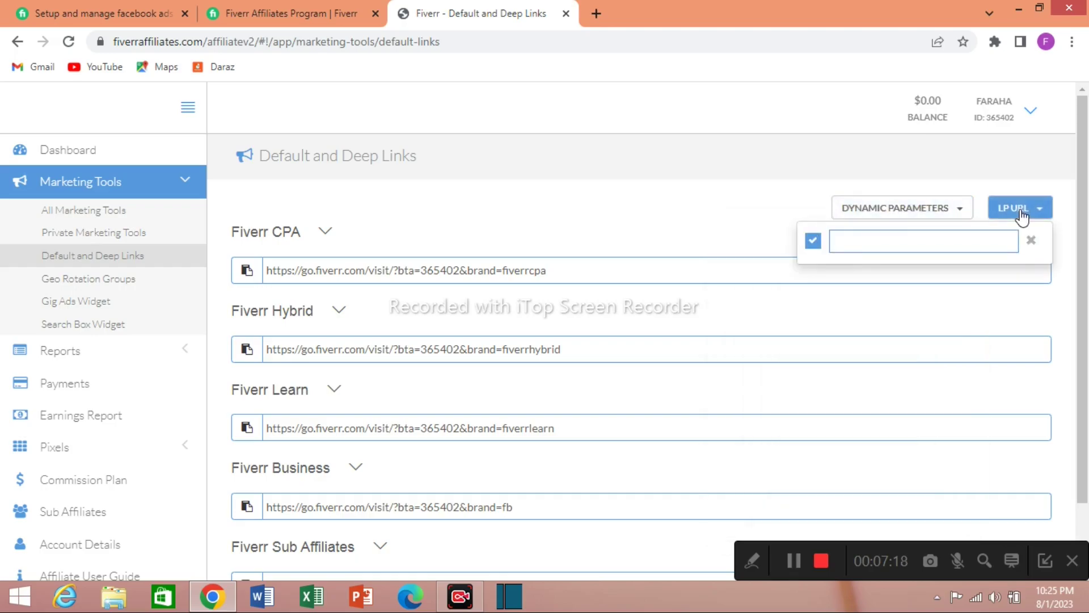
pyautogui.click(960, 238)
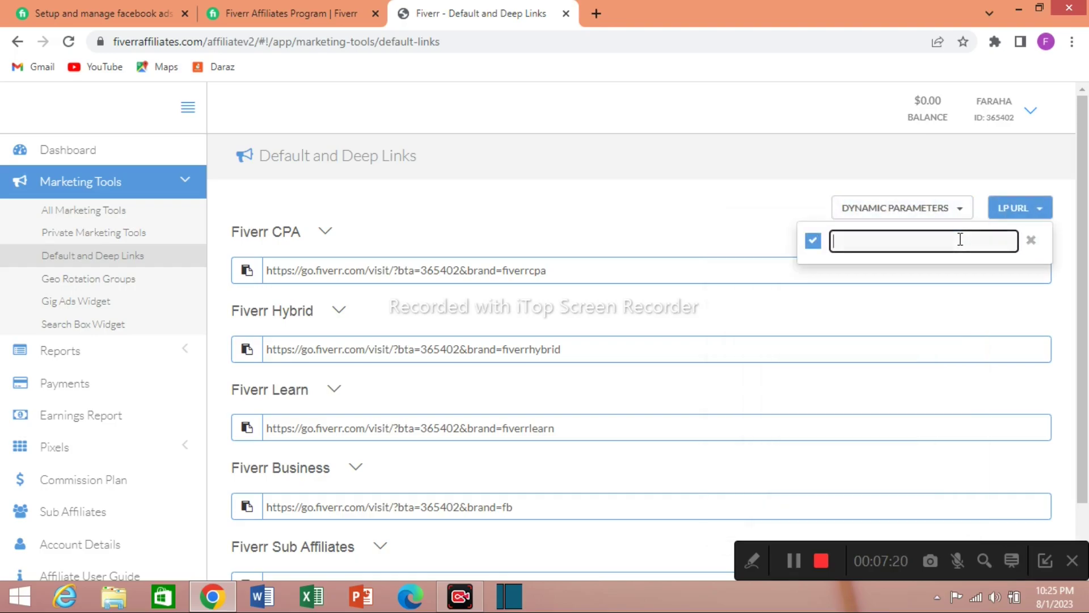
pyautogui.hotkey('ctrl', 'v')
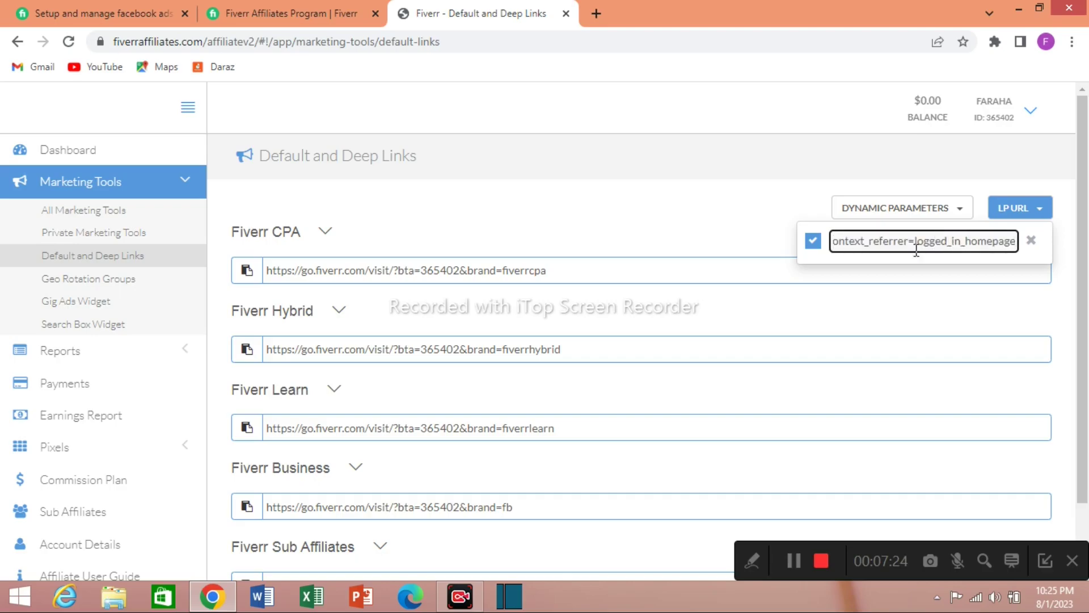
pyautogui.click(814, 244)
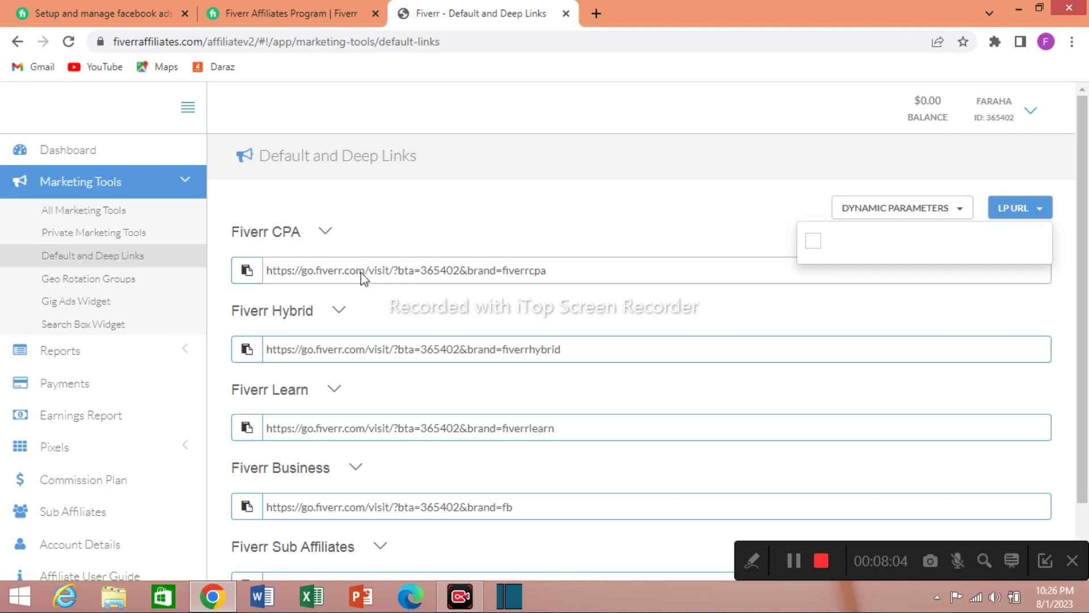
# - Copy the Fiverr CPA affiliate link and dismiss the clipboard notice
pyautogui.click(246, 272)
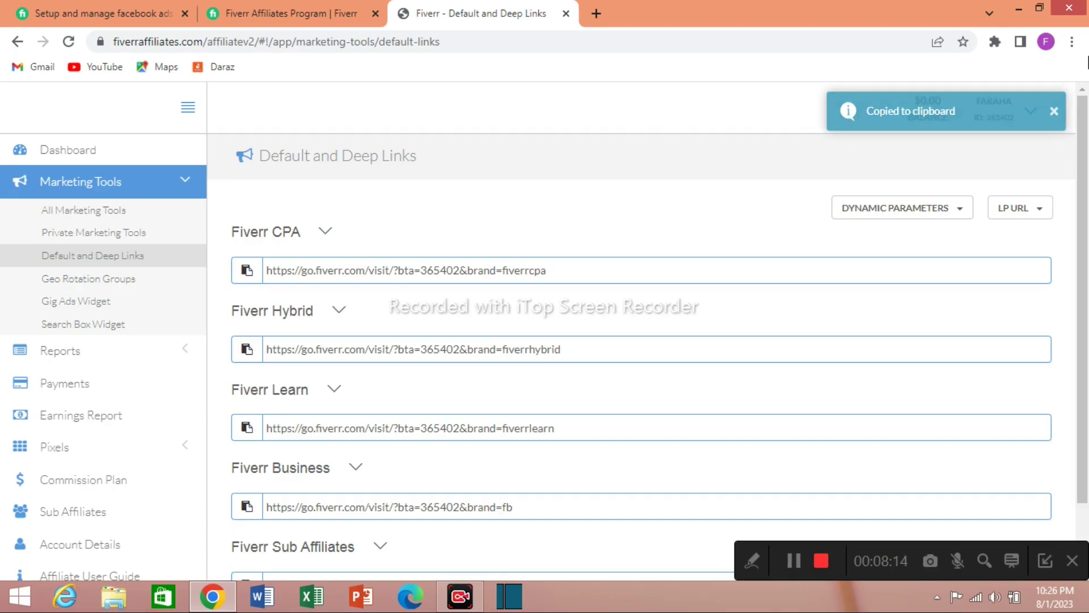
pyautogui.click(1055, 112)
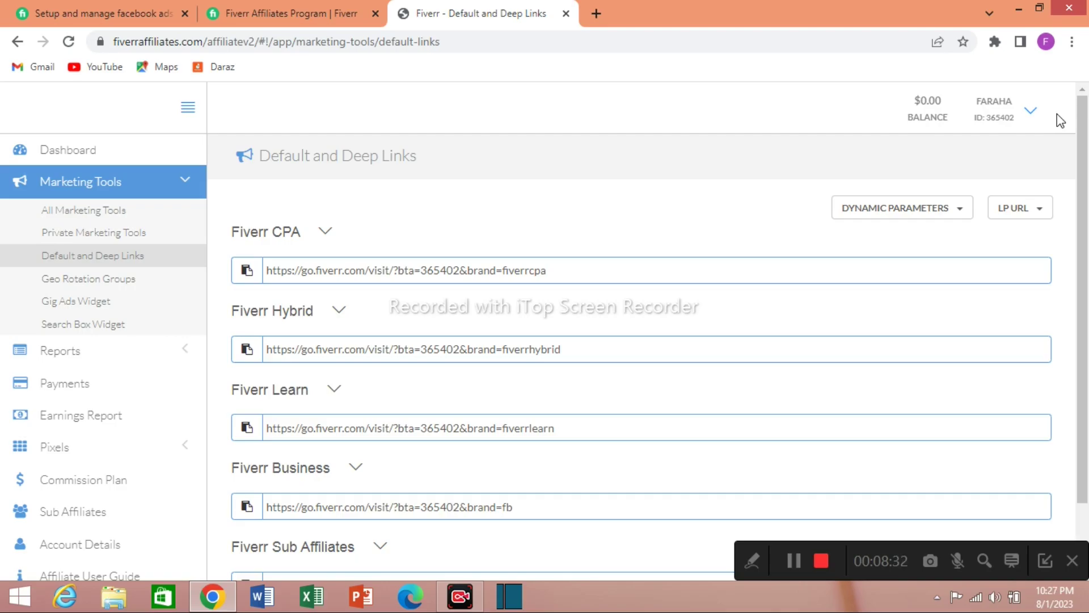
# - Return from the gig to the Fiverr homepage and open the Affiliates page from the footer's Community links
pyautogui.click(163, 12)
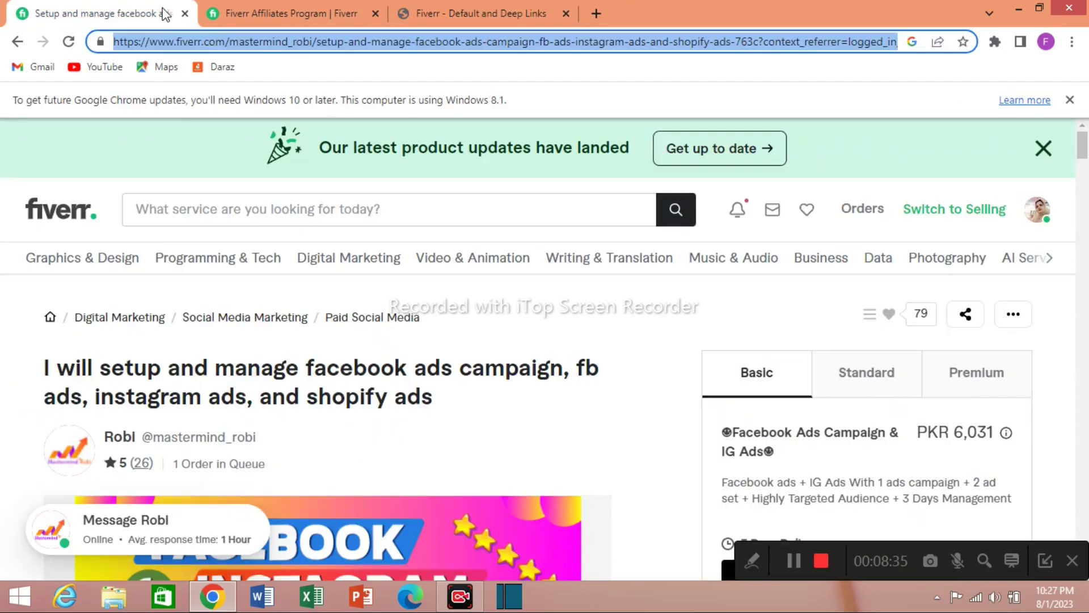
pyautogui.click(17, 42)
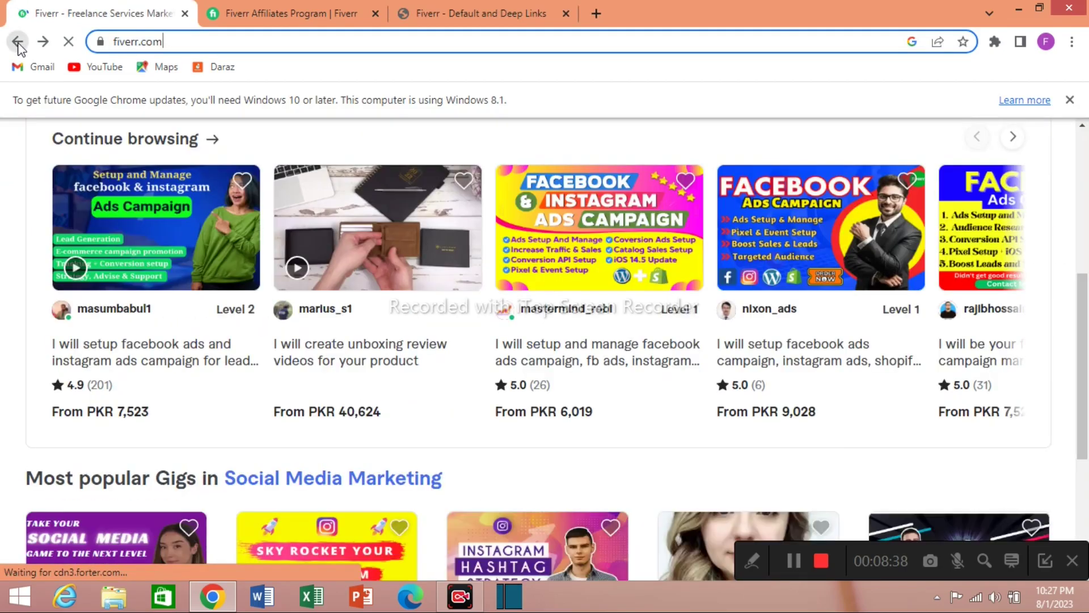
pyautogui.click(18, 42)
pyautogui.click(272, 299)
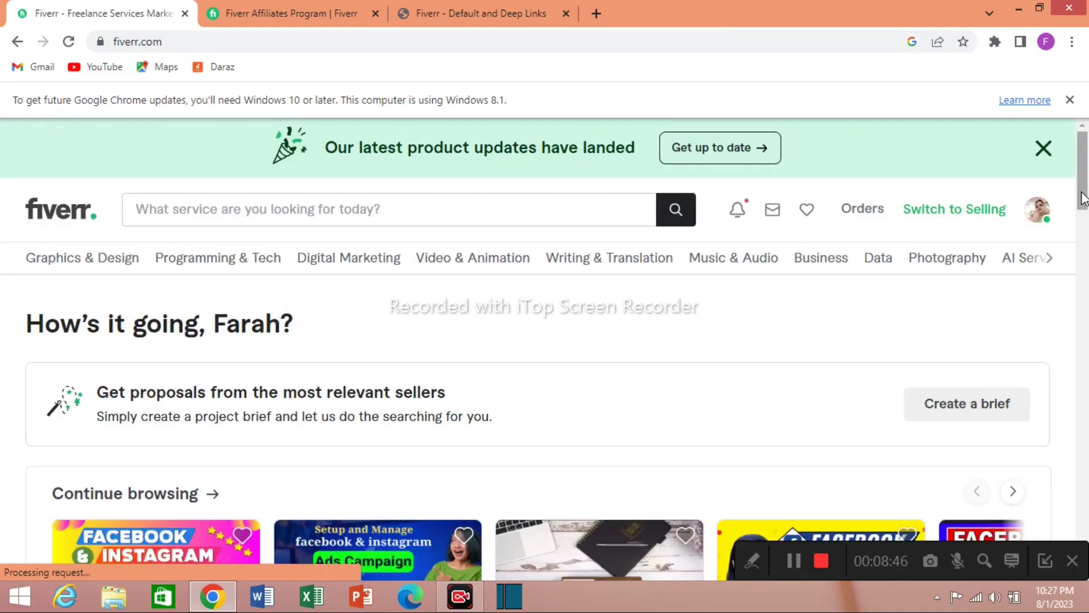
pyautogui.moveTo(1084, 200); pyautogui.dragTo(1084, 521)
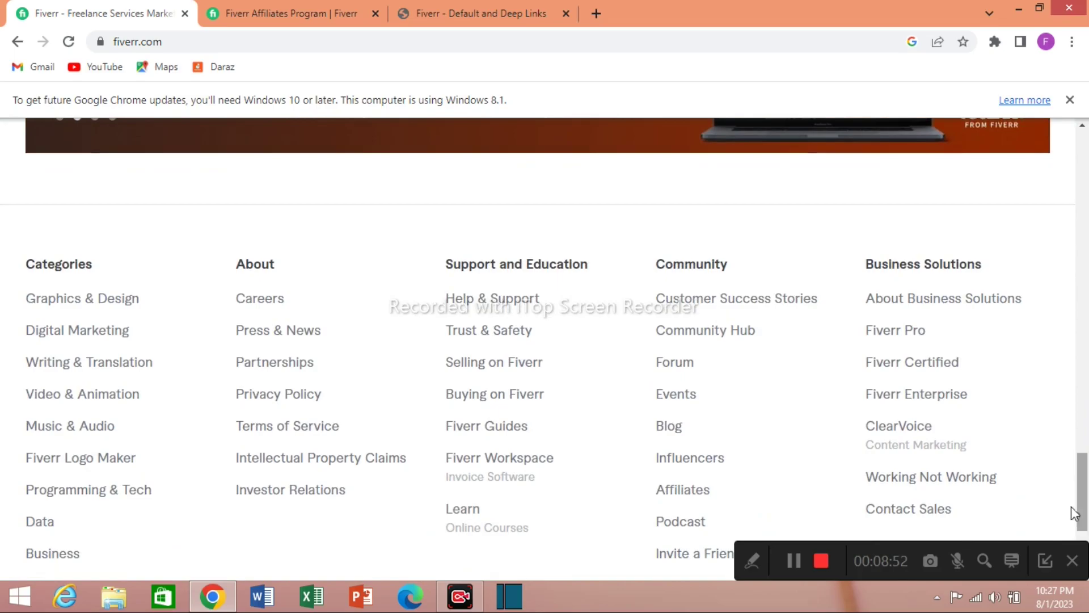
pyautogui.click(694, 489)
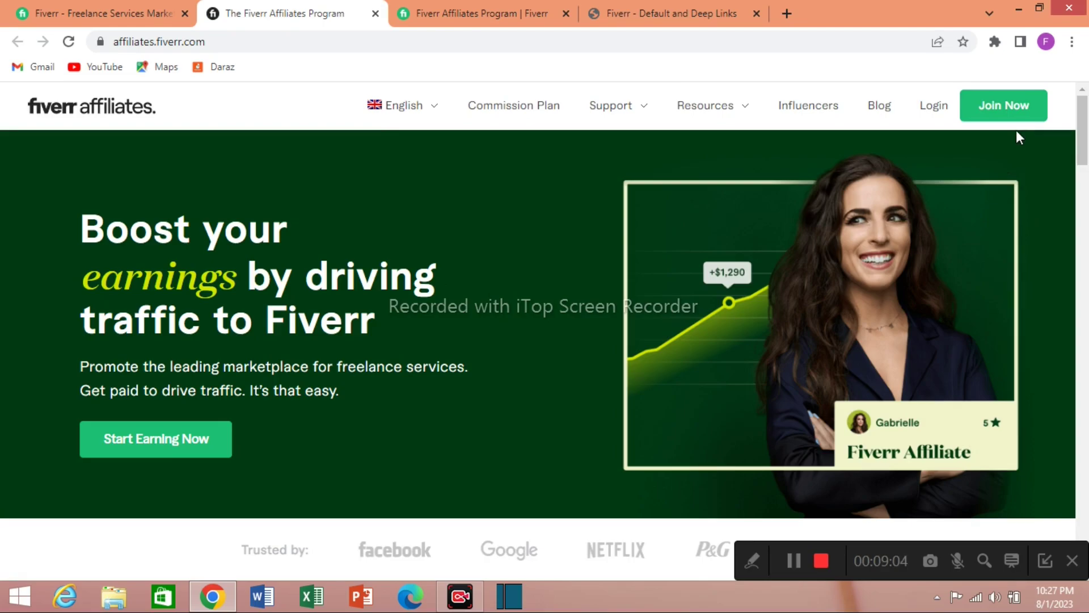
# - Open the Commission Plan page and examine the CPA, Hybrid and per-category commission rates
pyautogui.click(534, 113)
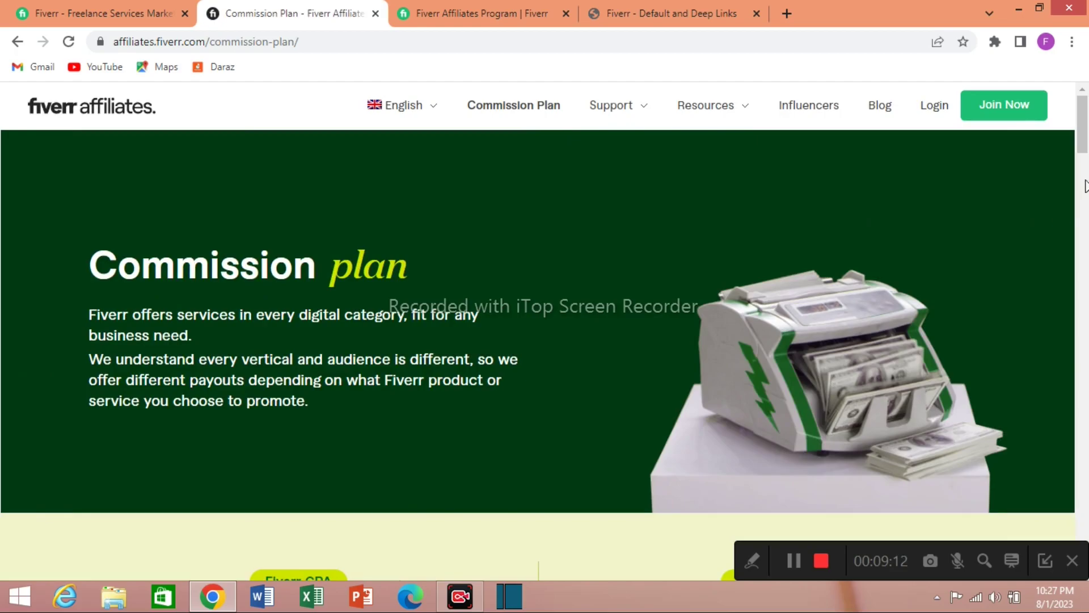
pyautogui.moveTo(1083, 141); pyautogui.dragTo(1086, 178)
pyautogui.scroll(-1, 1087, 179)
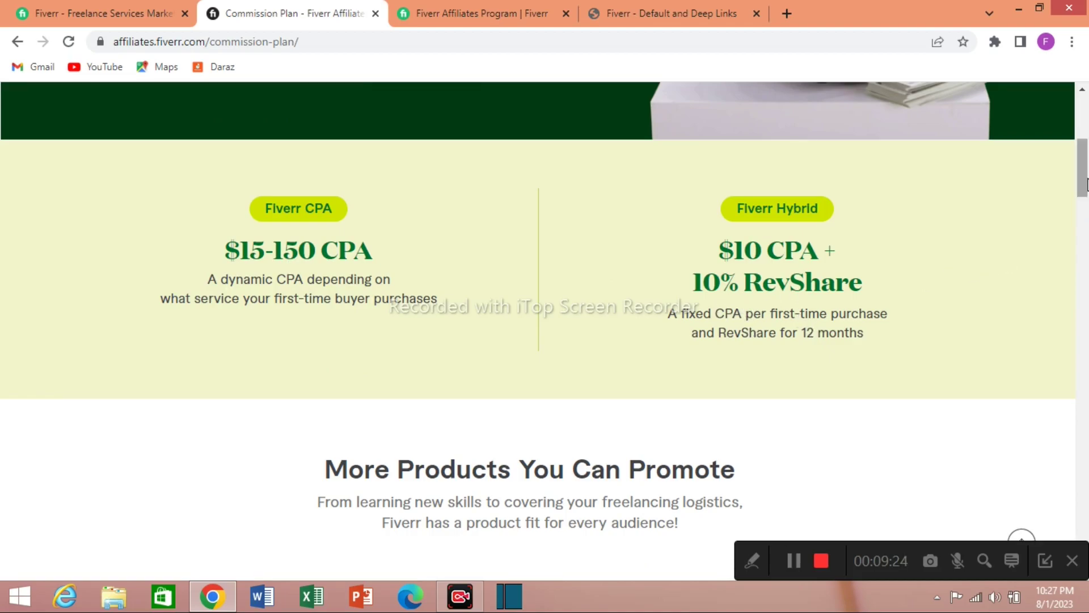
pyautogui.moveTo(1082, 182); pyautogui.dragTo(1086, 227)
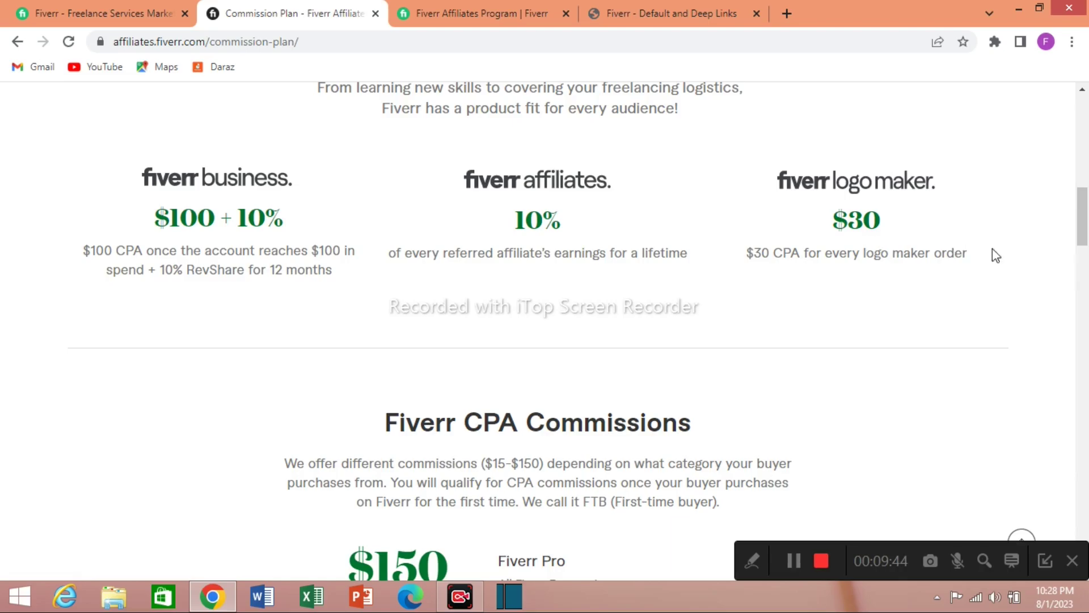
pyautogui.moveTo(1084, 223); pyautogui.dragTo(1087, 267)
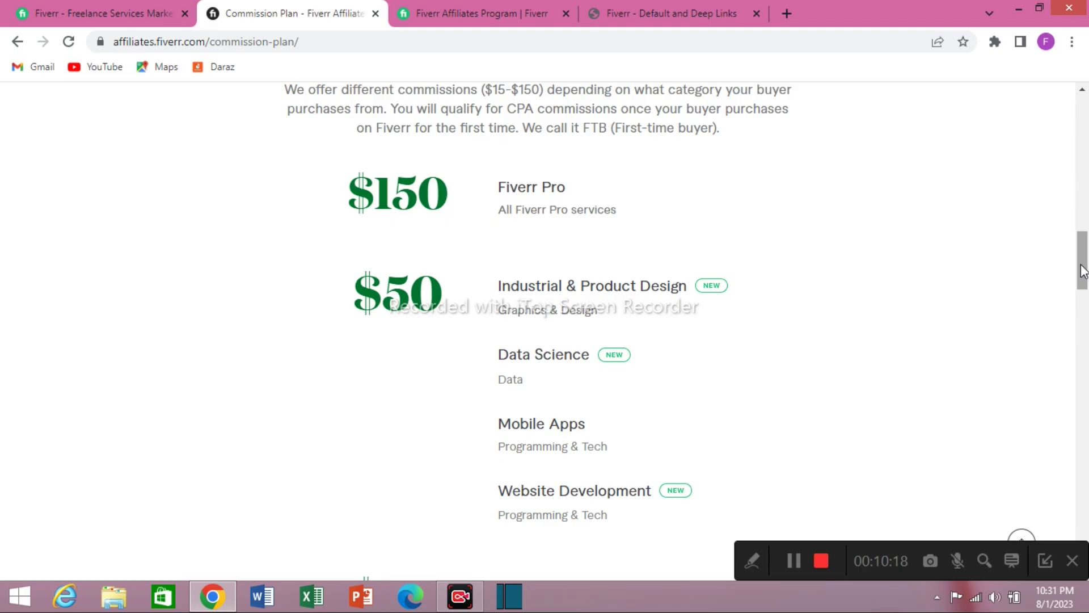
pyautogui.moveTo(1082, 271); pyautogui.dragTo(1086, 303)
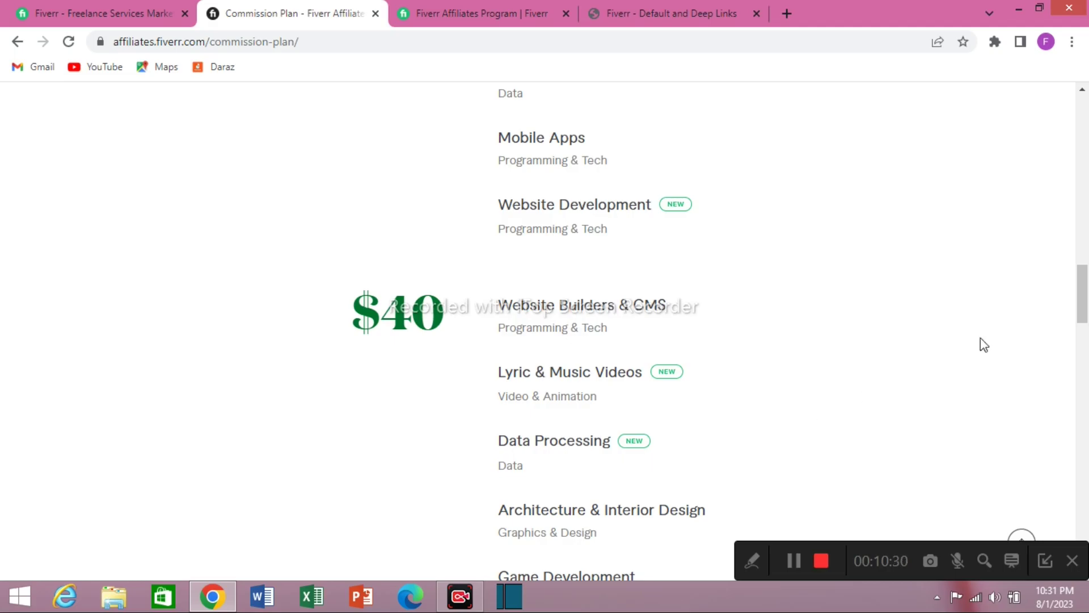
pyautogui.moveTo(1084, 309); pyautogui.dragTo(1086, 367)
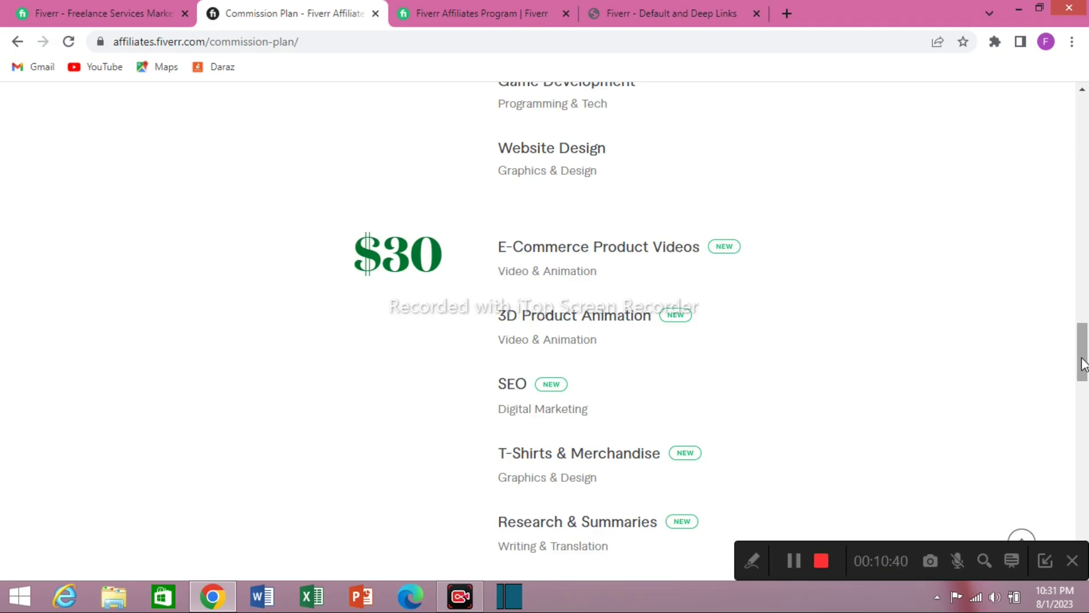
pyautogui.moveTo(1084, 363); pyautogui.dragTo(1086, 442)
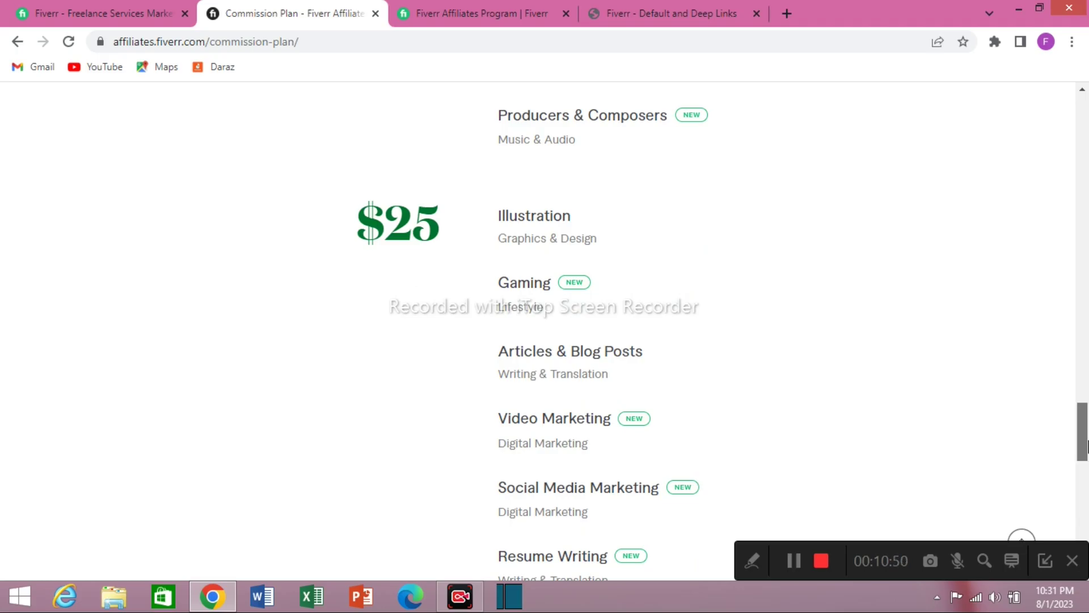
pyautogui.moveTo(1085, 440); pyautogui.dragTo(1086, 485)
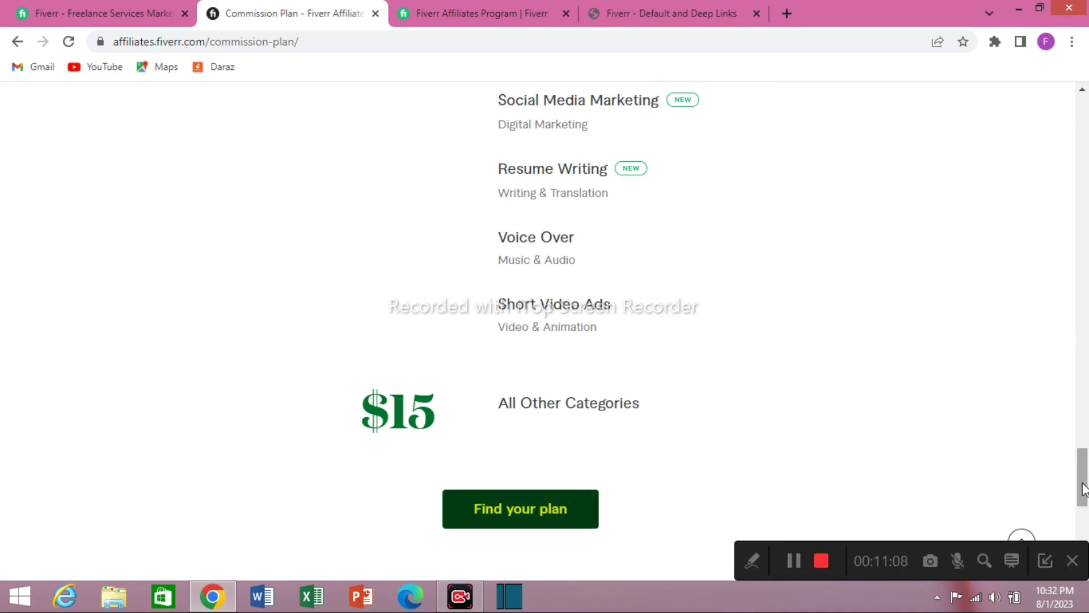
pyautogui.moveTo(1083, 489); pyautogui.dragTo(1085, 261)
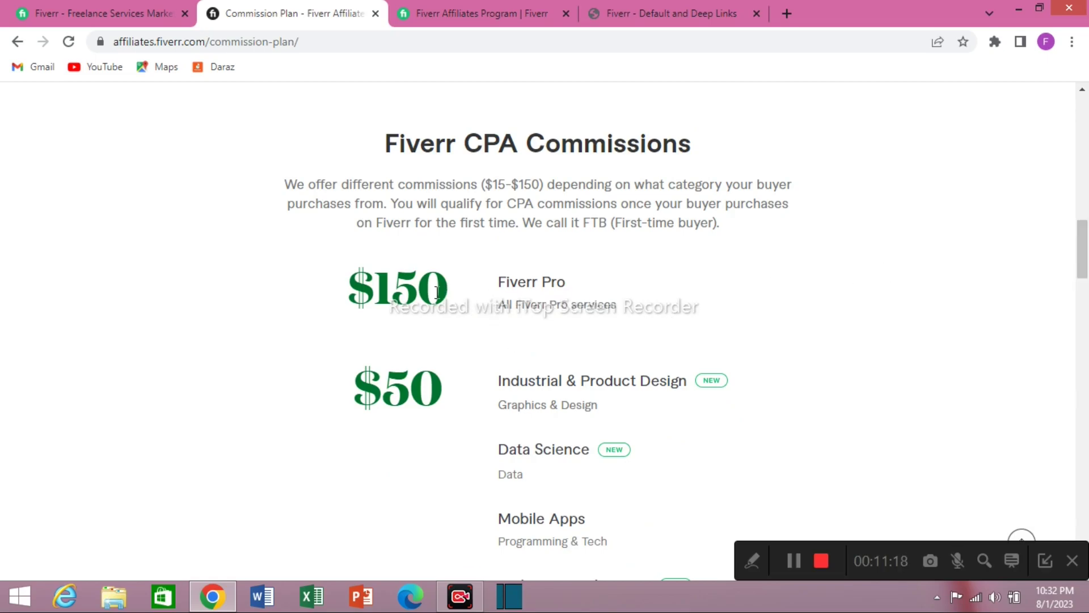
pyautogui.moveTo(1085, 245); pyautogui.dragTo(1086, 497)
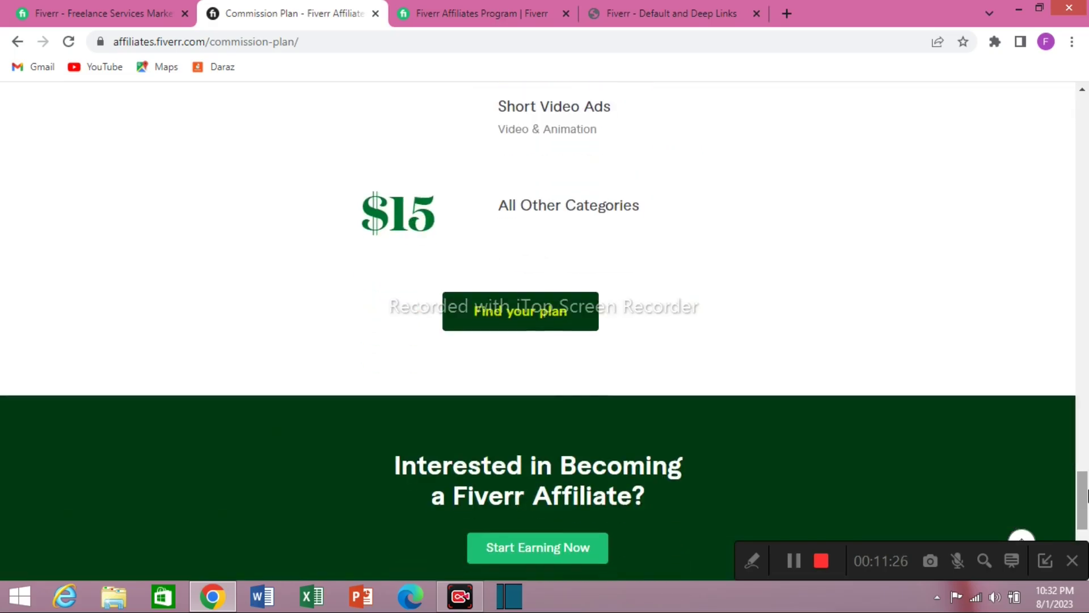
# - Start the Find your plan questionnaire and answer Other for the products to promote and Paid ads for the promotion method
pyautogui.click(507, 318)
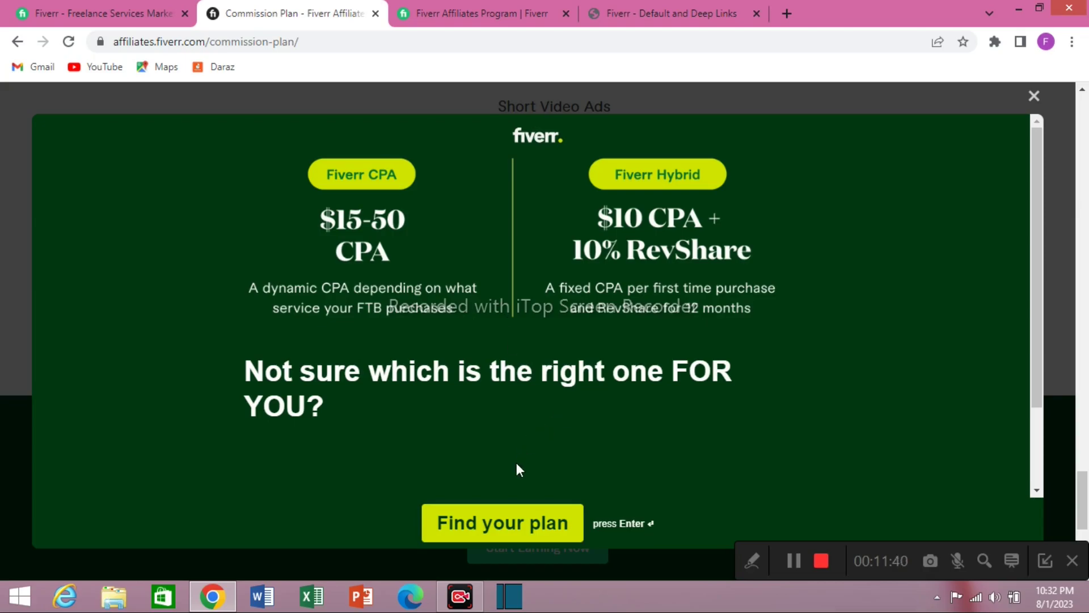
pyautogui.click(508, 530)
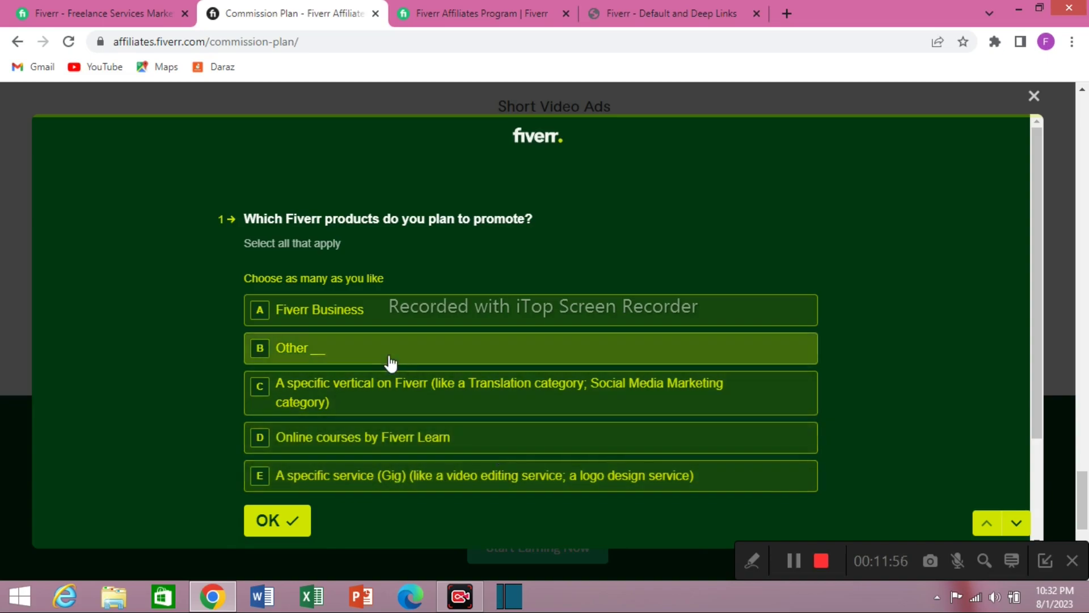
pyautogui.click(327, 350)
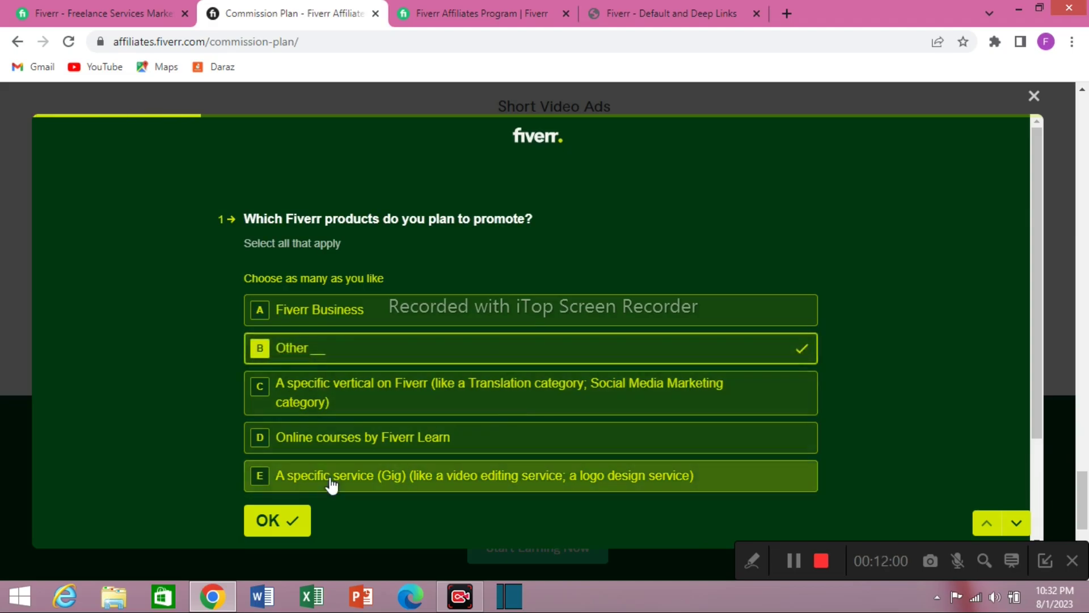
pyautogui.click(275, 522)
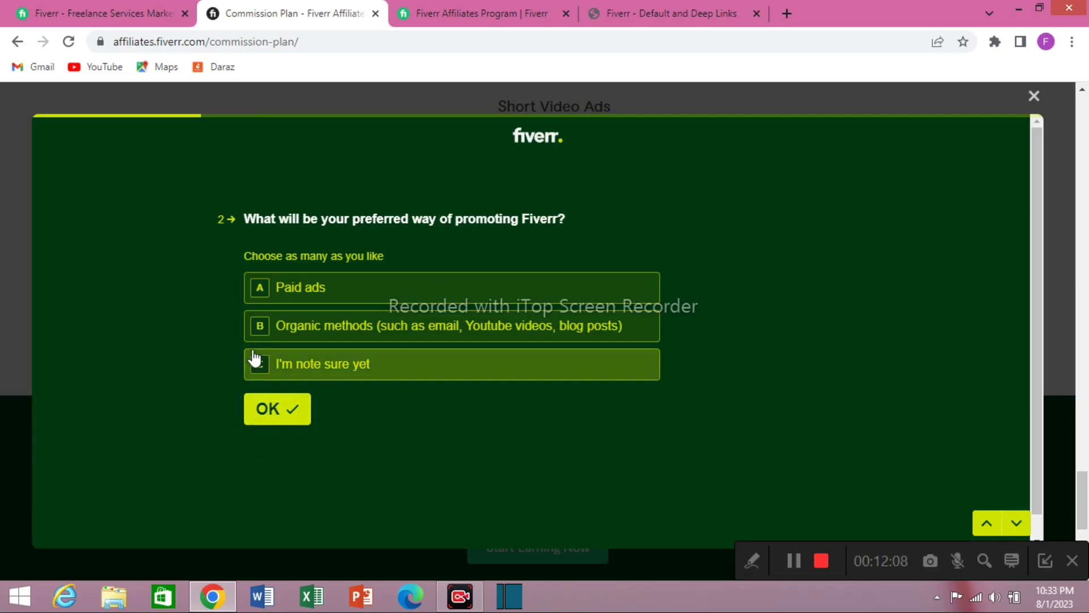
pyautogui.click(339, 300)
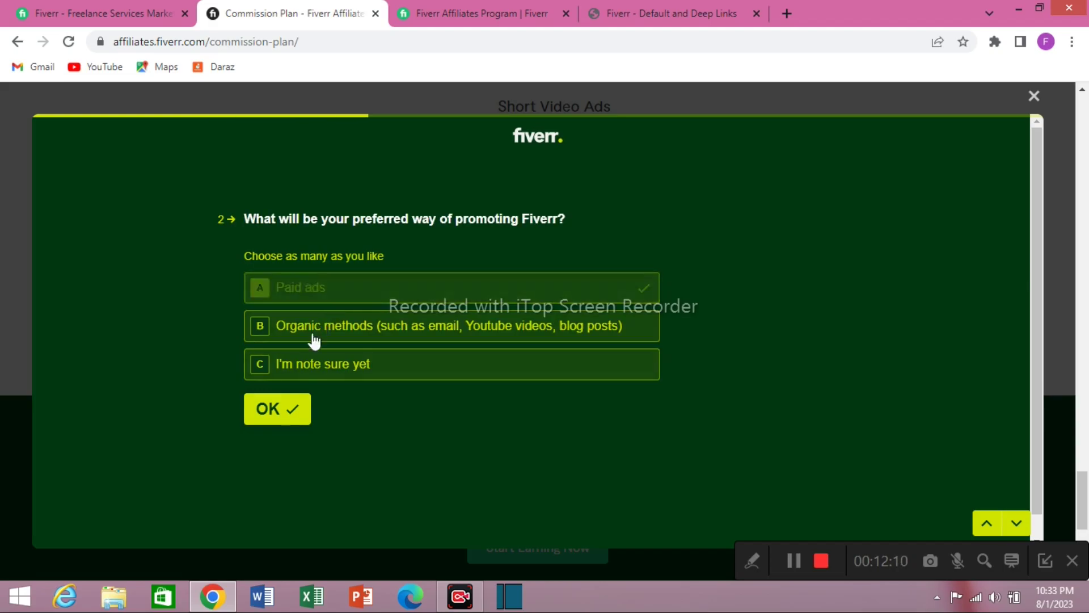
pyautogui.click(279, 408)
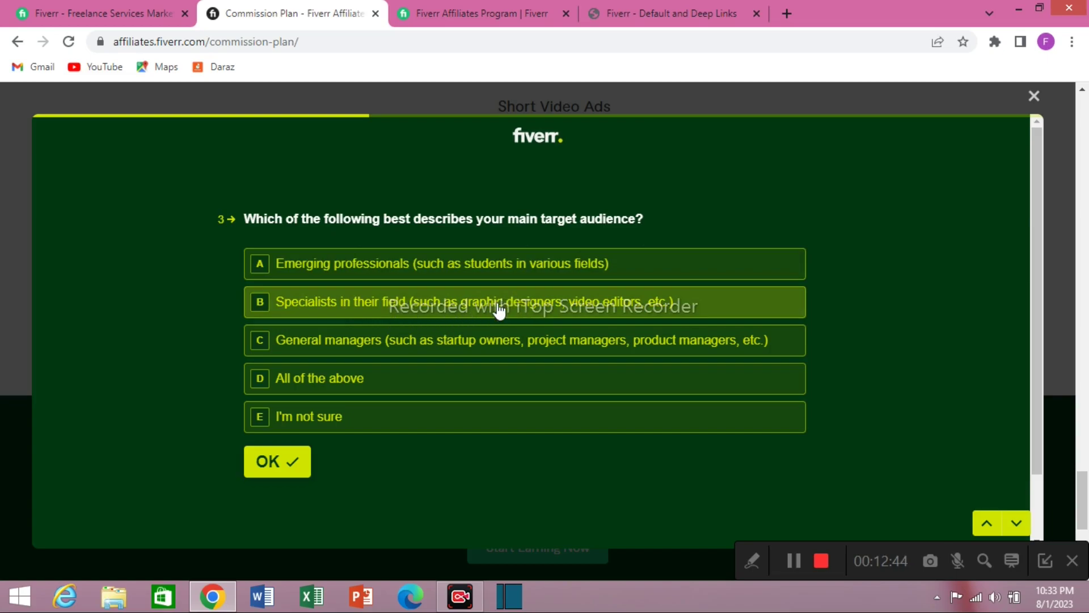
# - Answer All of the above for target audience, rarely use Fiverr, $100-500 average purchase and secondary source of income, and submit the questionnaire
pyautogui.click(359, 391)
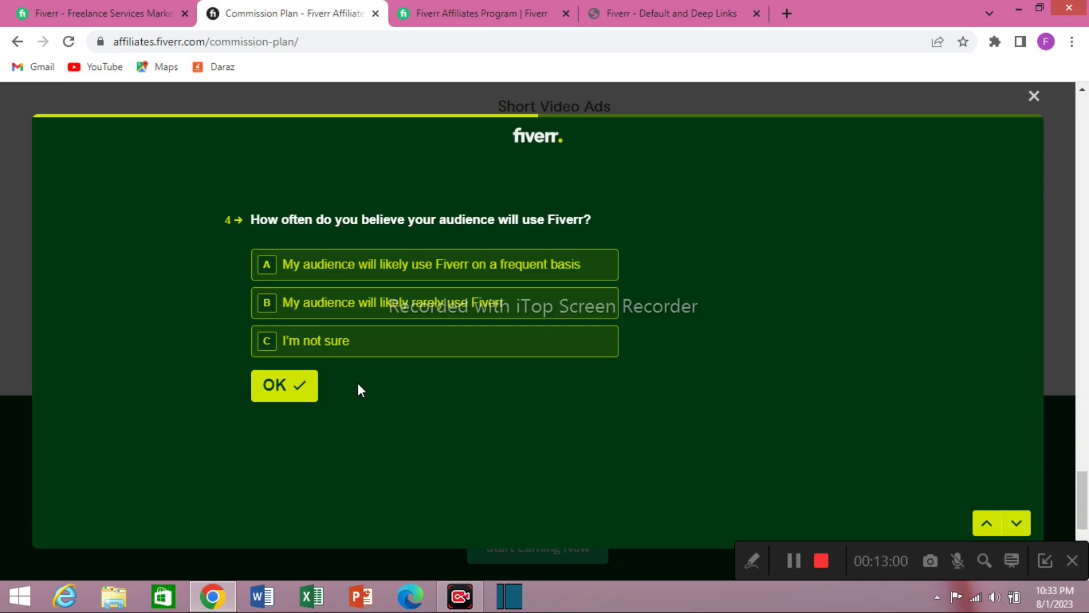
pyautogui.click(410, 305)
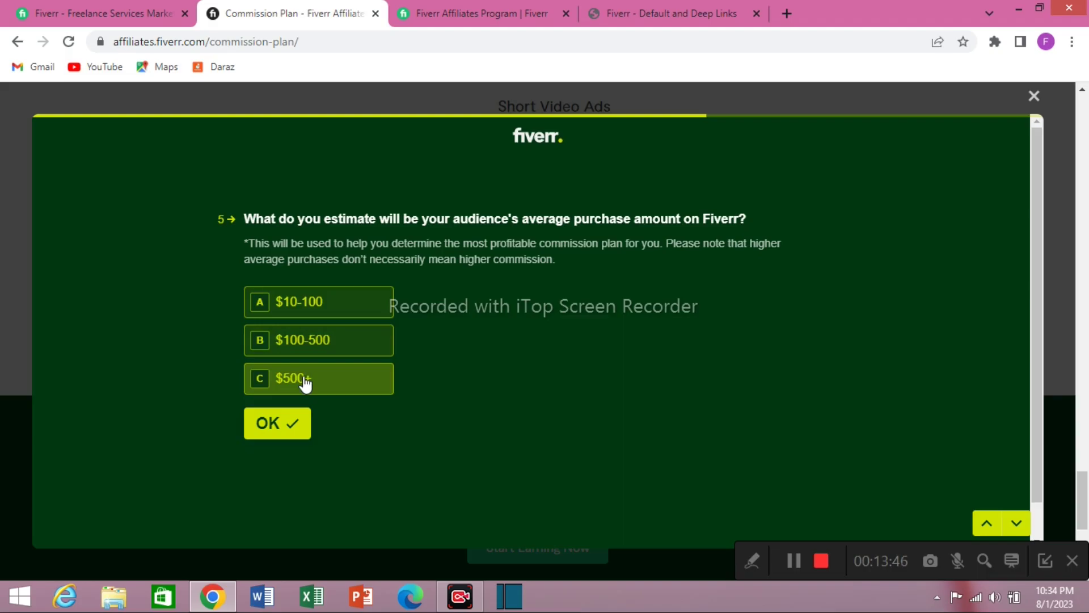
pyautogui.click(308, 343)
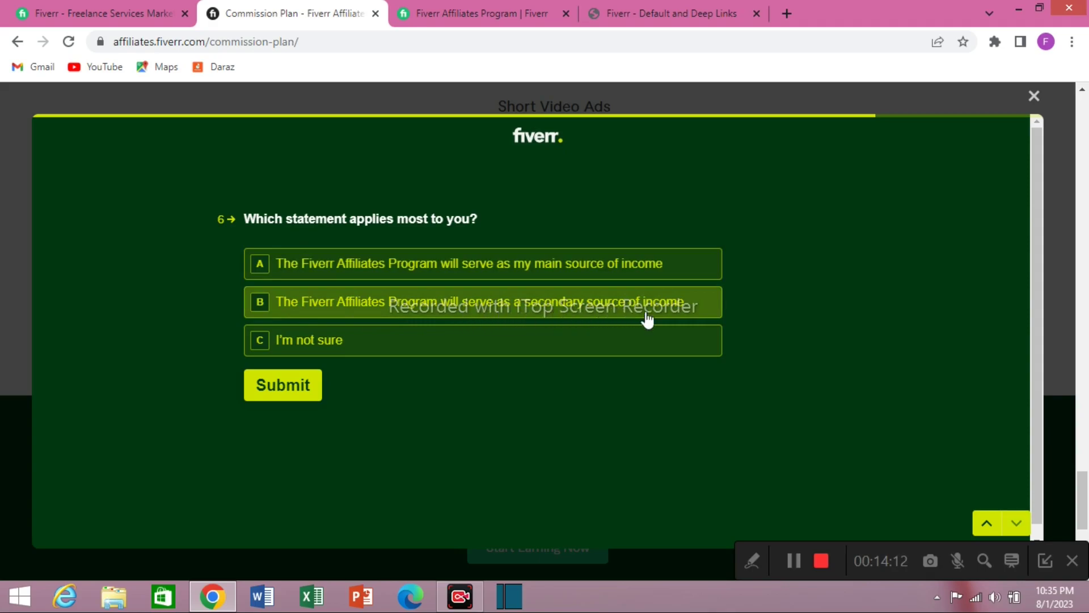
pyautogui.click(483, 314)
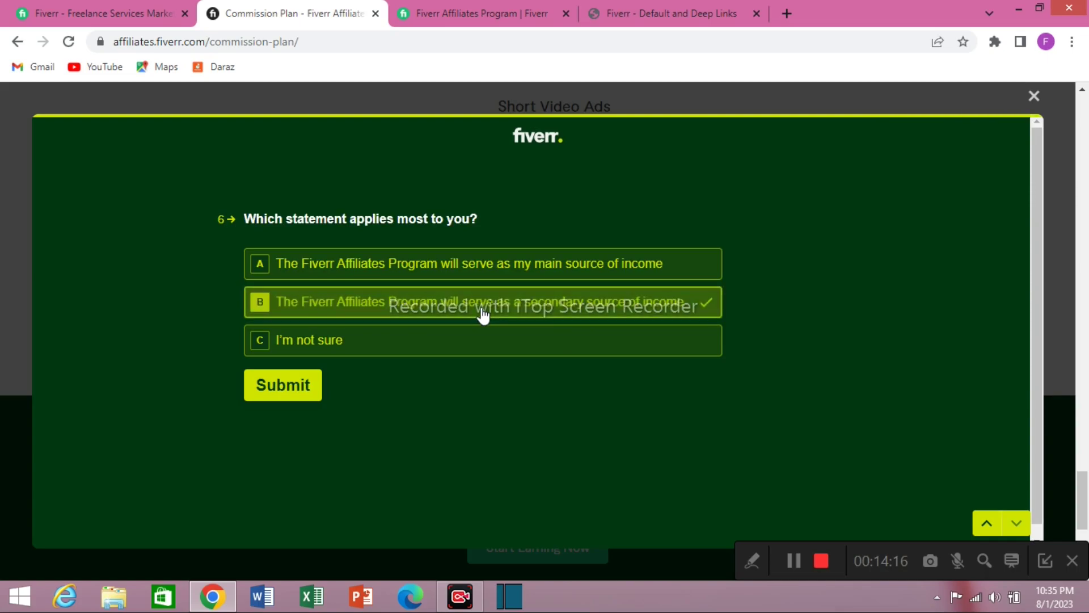
pyautogui.click(280, 392)
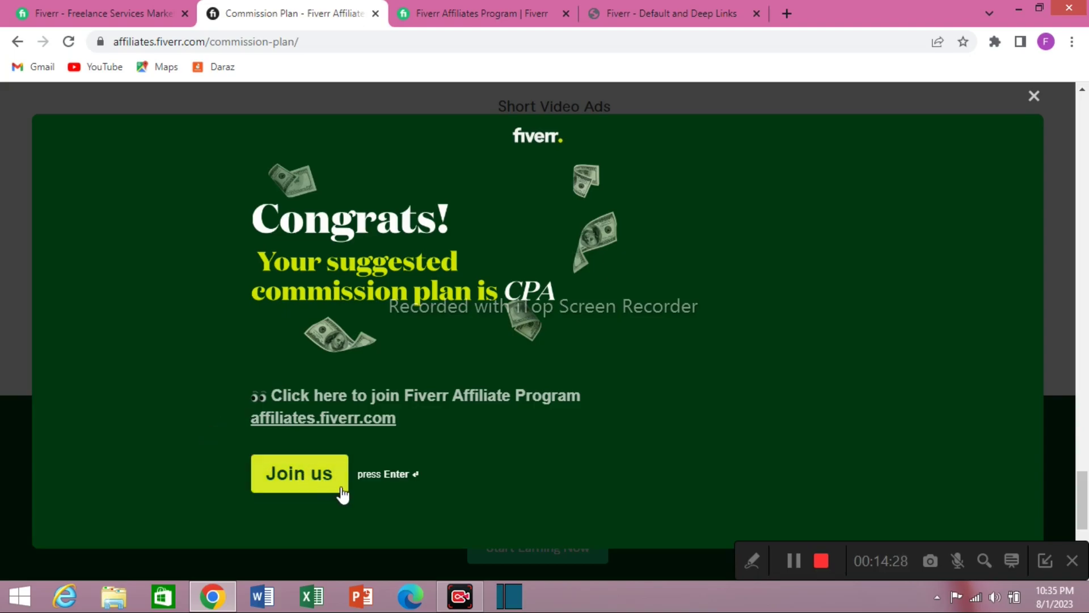
# - View the affiliate signup page through the plan suggestion's join option, close it and return to the start of the Fiverr homepage
pyautogui.click(293, 476)
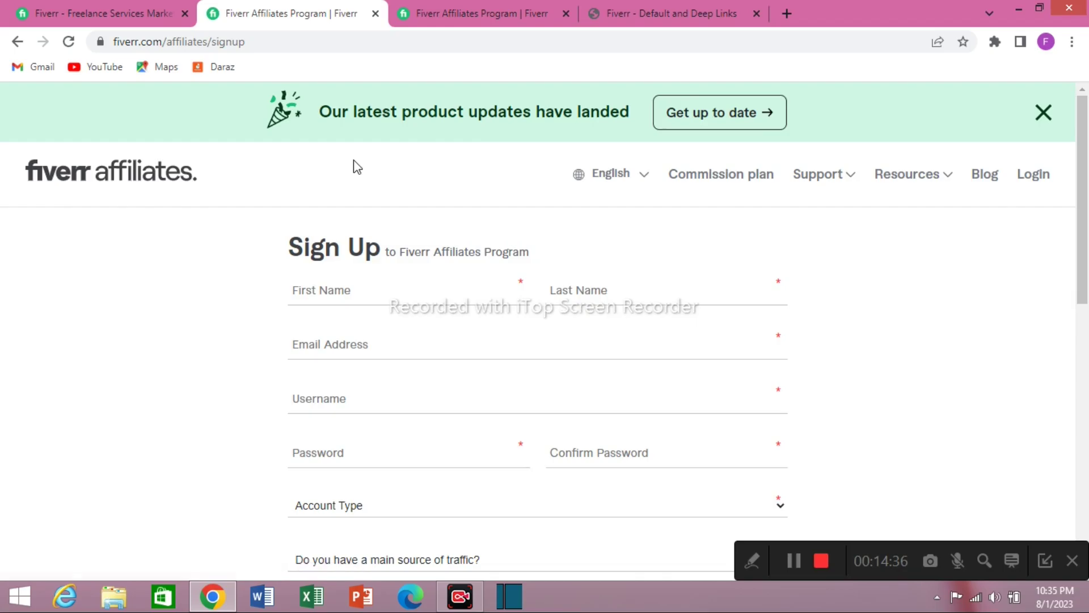
pyautogui.click(374, 13)
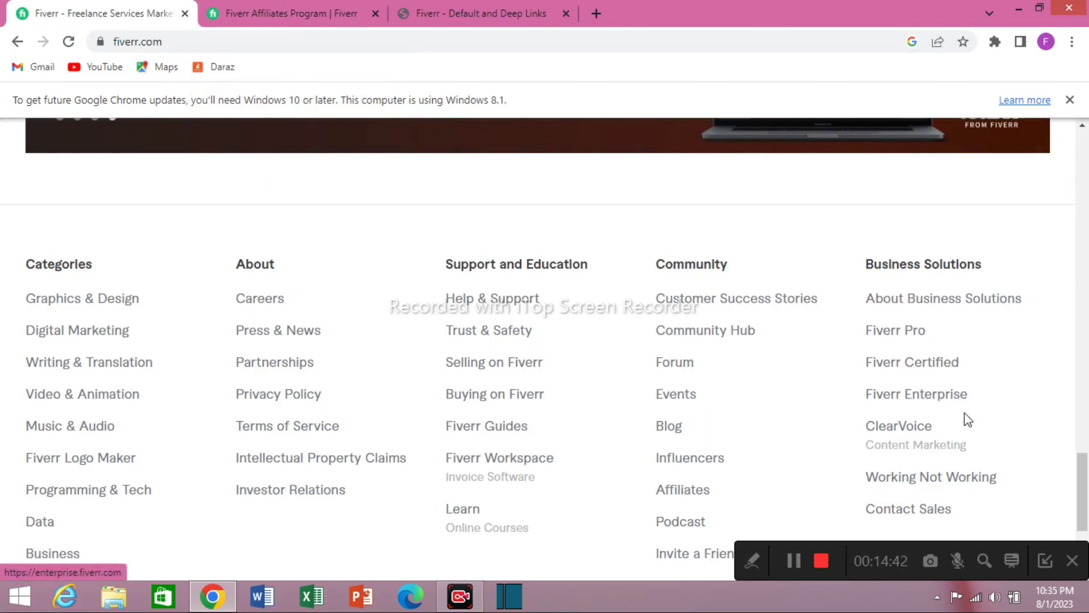
pyautogui.moveTo(1081, 486); pyautogui.dragTo(1076, 177)
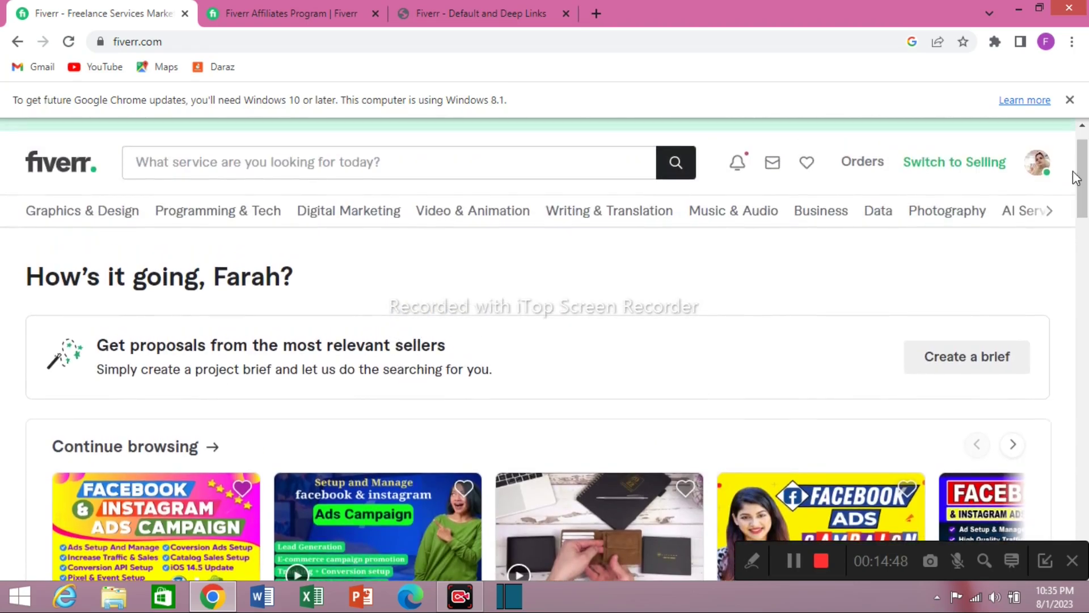